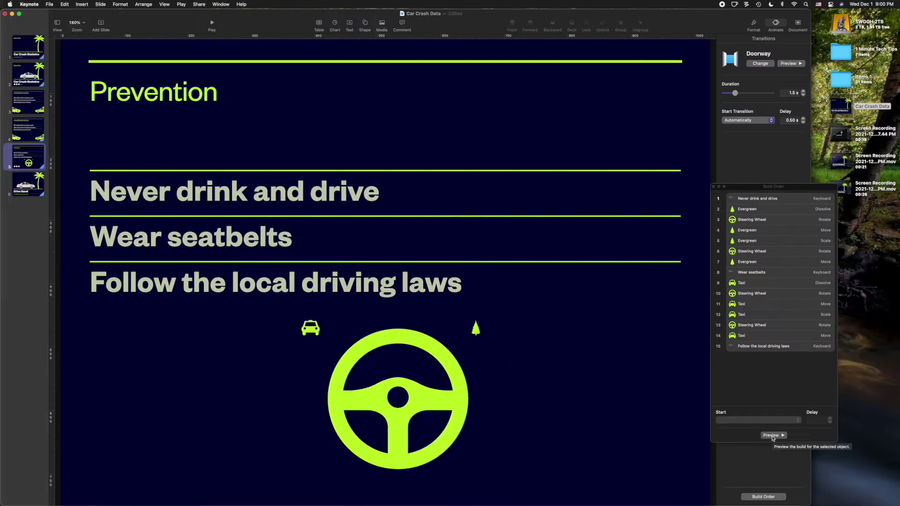
# - Preview the Prevention slide's build animations and browse through all six slides
pyautogui.click(772, 436)
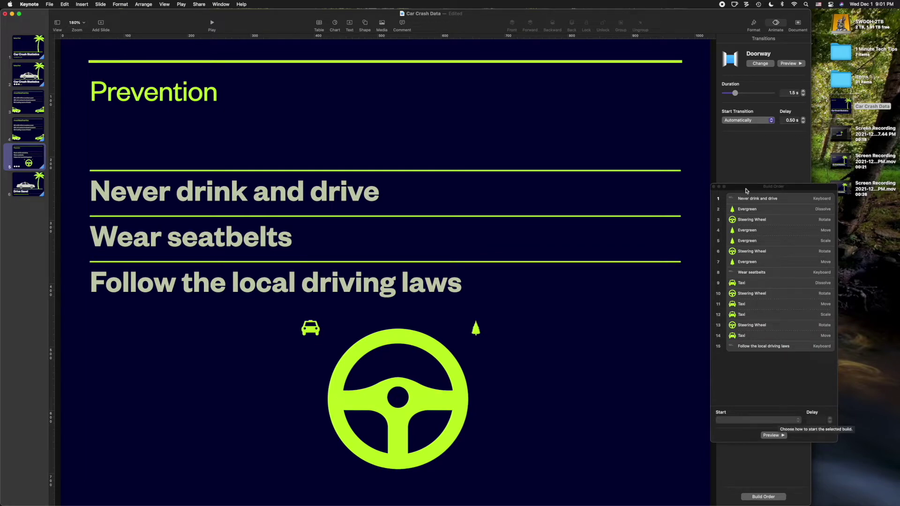
pyautogui.click(43, 59)
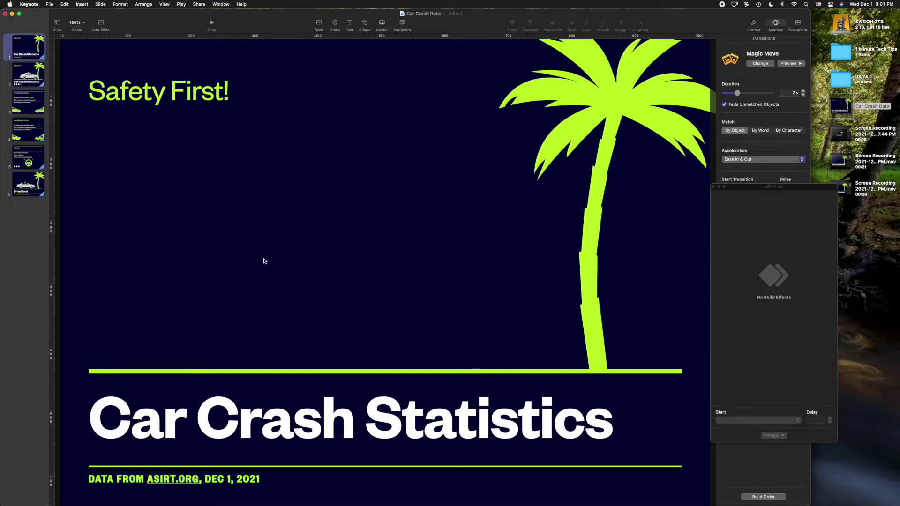
pyautogui.click(26, 79)
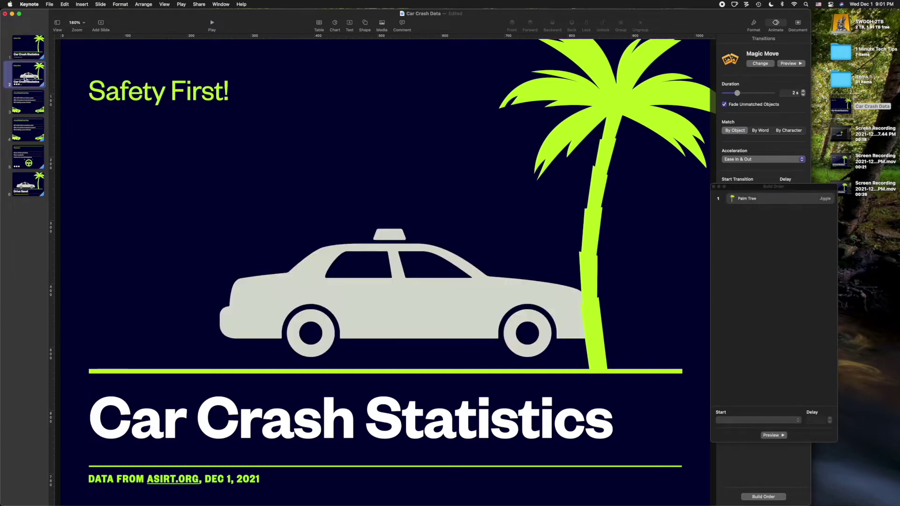
pyautogui.click(29, 102)
pyautogui.click(33, 127)
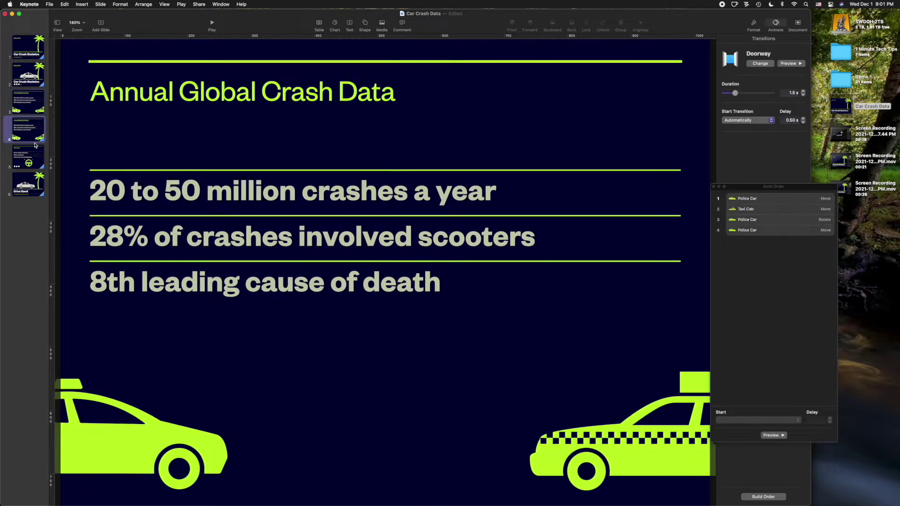
pyautogui.click(38, 157)
pyautogui.click(41, 183)
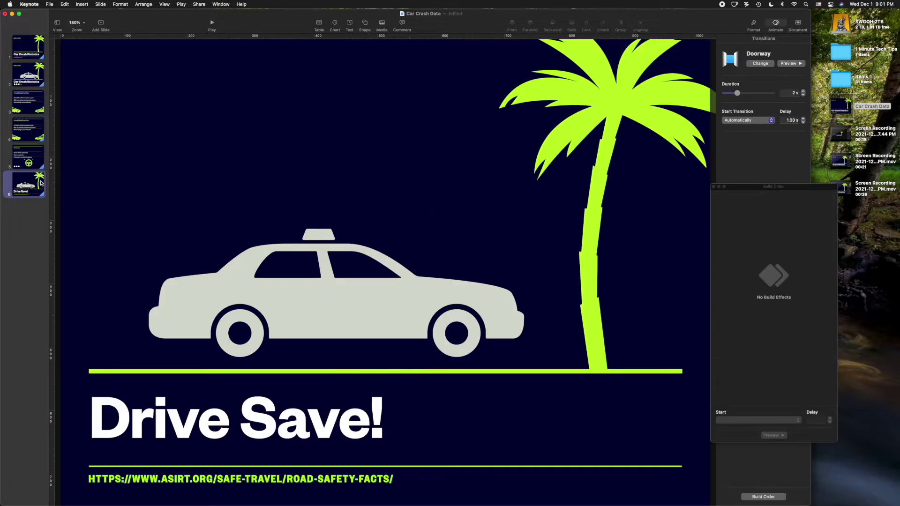
# - Remove the vertical alignment guide from the Annual Global Crash Data slide, then return to the title slide
pyautogui.click(28, 97)
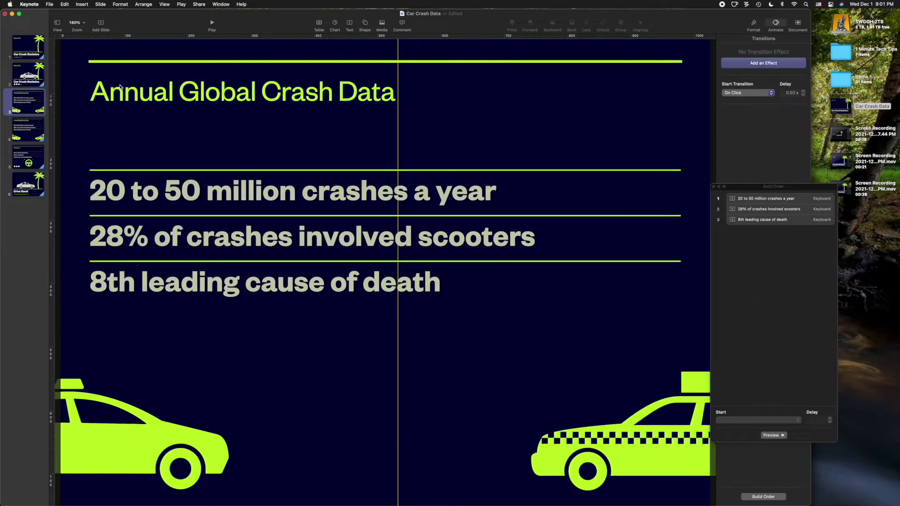
pyautogui.moveTo(397, 68); pyautogui.dragTo(53, 98)
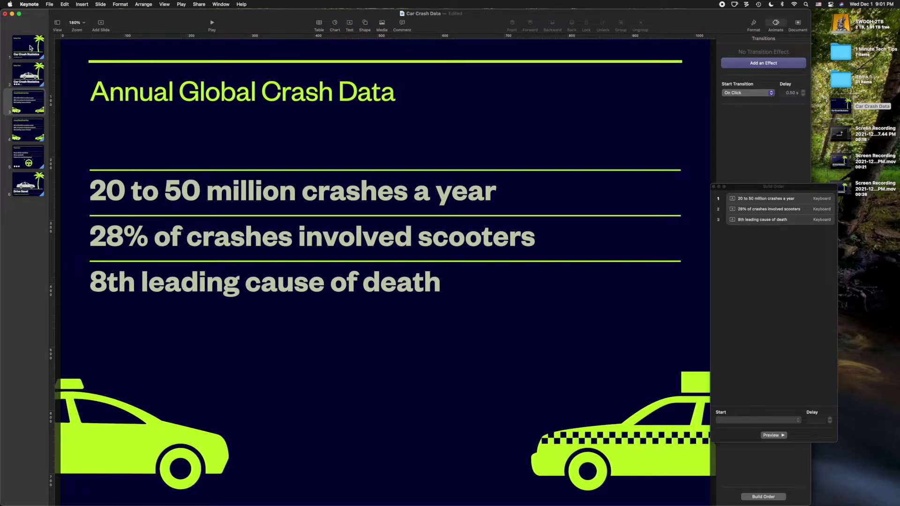
pyautogui.click(31, 49)
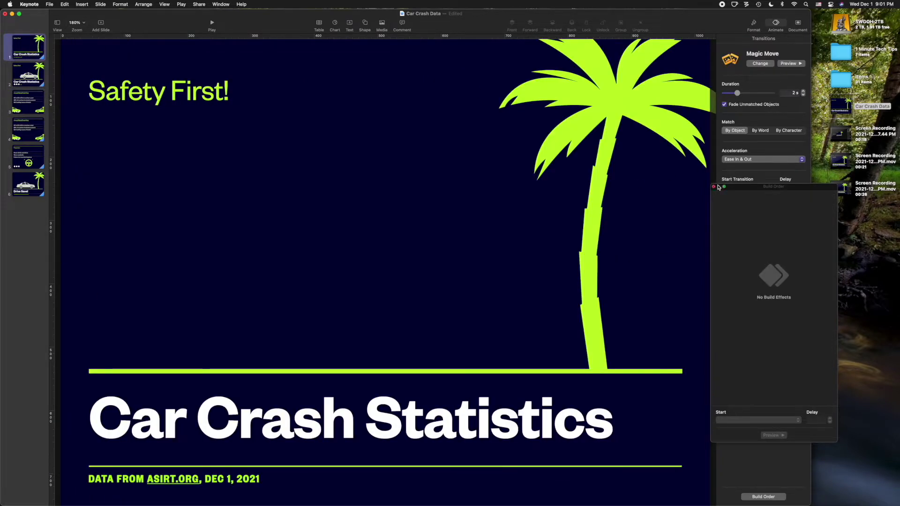
# - Close the build order list and select only the title slide
pyautogui.click(714, 186)
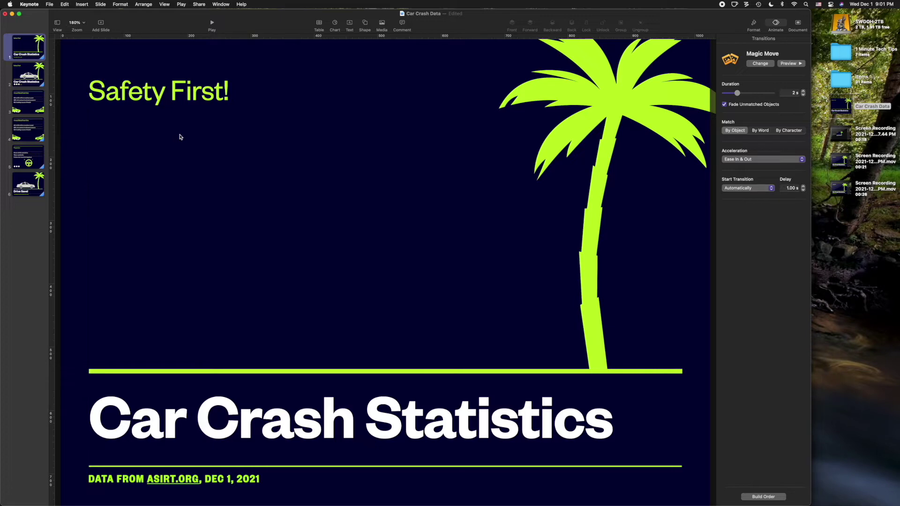
pyautogui.keyDown('shift'); pyautogui.click(27, 181); pyautogui.keyUp('shift')
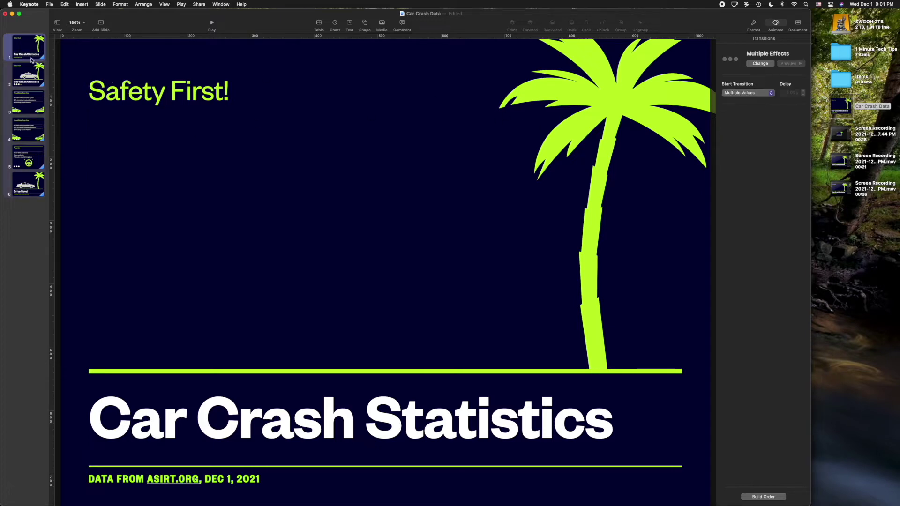
pyautogui.click(26, 130)
pyautogui.click(28, 46)
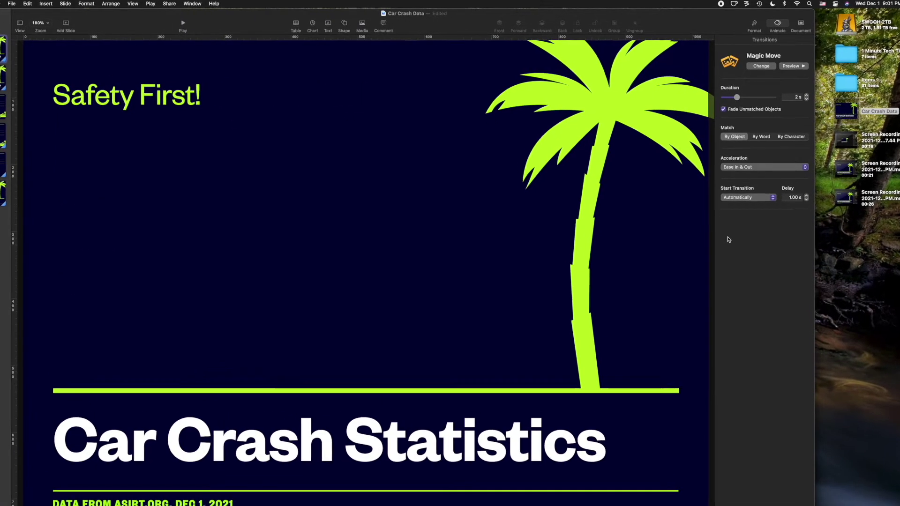
# - Keep the title slide's Magic Move starting automatically with a 1.00 s delay
pyautogui.click(739, 243)
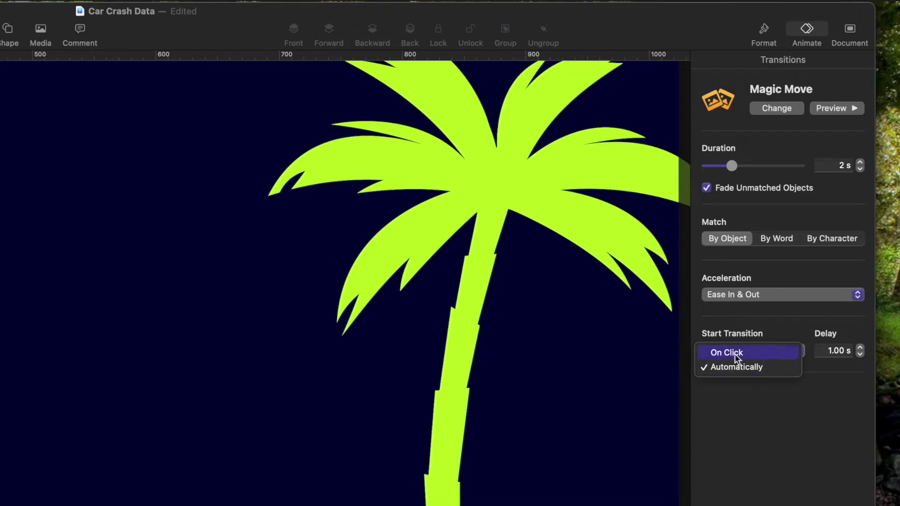
pyautogui.click(737, 368)
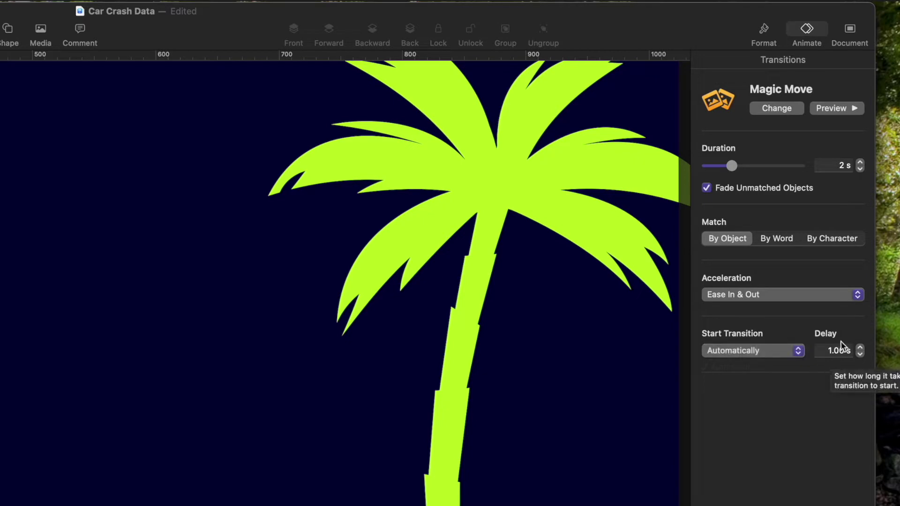
pyautogui.moveTo(823, 350); pyautogui.dragTo(849, 348)
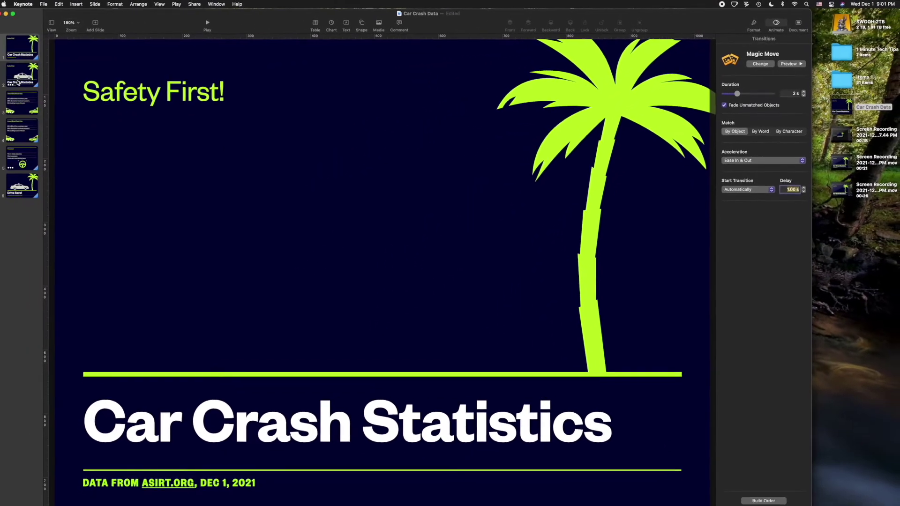
pyautogui.click(18, 83)
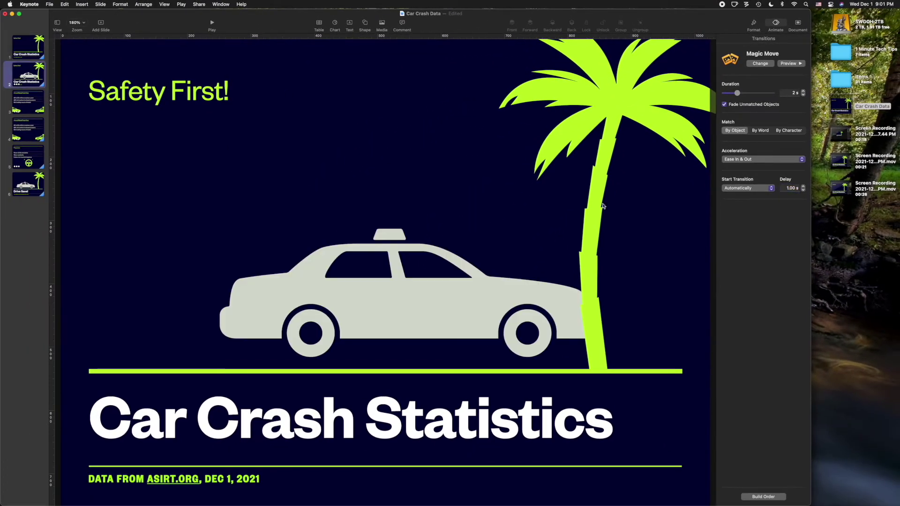
# - On the Prevention slide, leave the first build 'Never drink and drive' starting after the transition
pyautogui.click(29, 139)
pyautogui.click(30, 165)
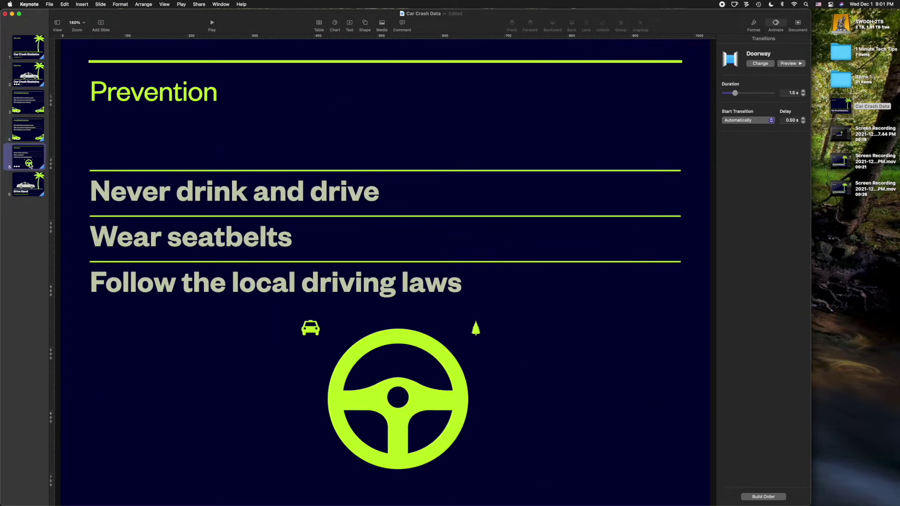
pyautogui.click(763, 497)
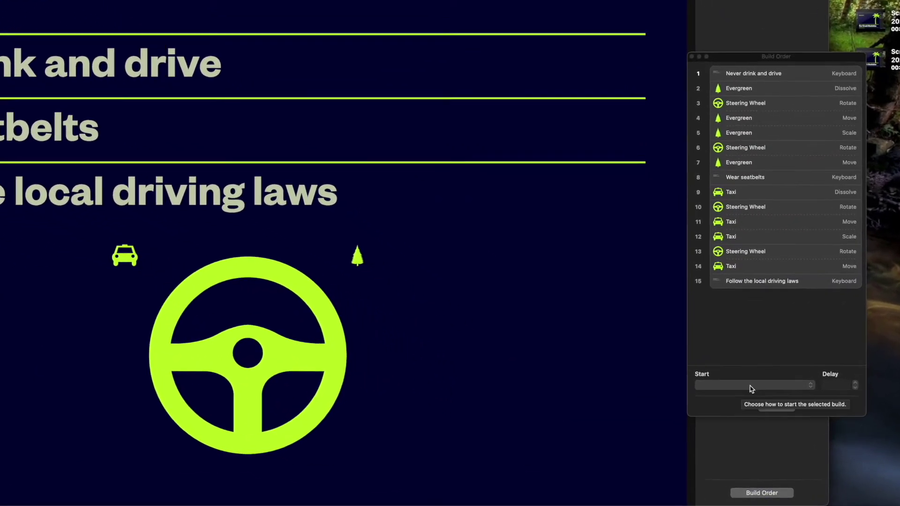
pyautogui.click(767, 54)
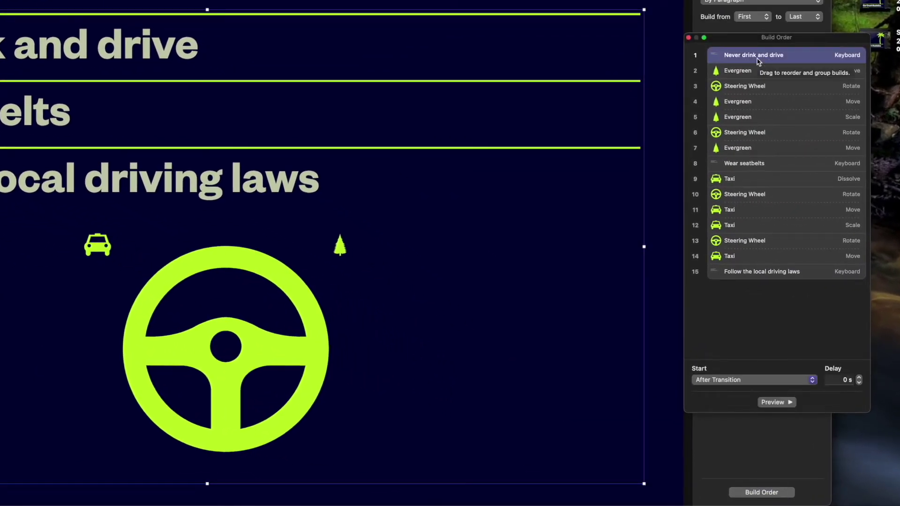
pyautogui.click(736, 382)
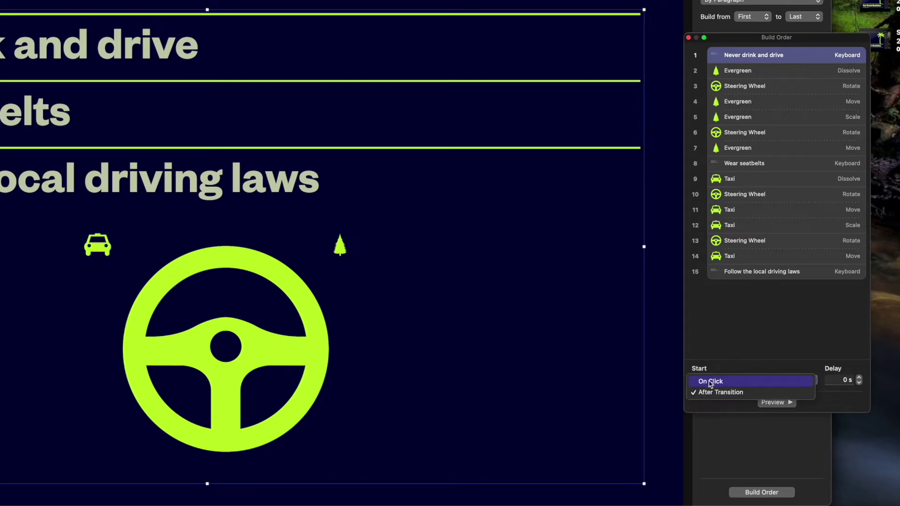
pyautogui.click(755, 74)
# - Review the timing of each Evergreen, Steering Wheel and Taxi build in order
pyautogui.click(755, 71)
pyautogui.click(755, 86)
pyautogui.click(755, 102)
pyautogui.click(755, 117)
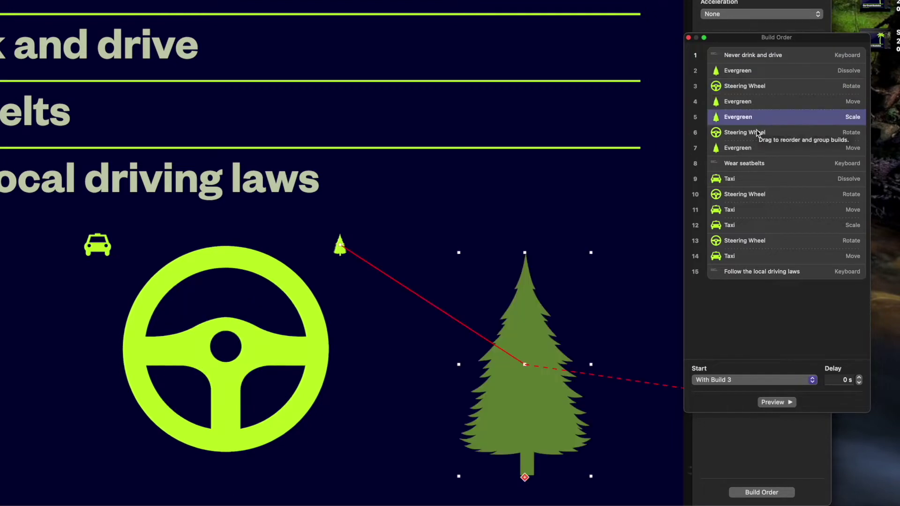
pyautogui.click(755, 133)
pyautogui.click(756, 150)
pyautogui.click(759, 179)
pyautogui.click(758, 194)
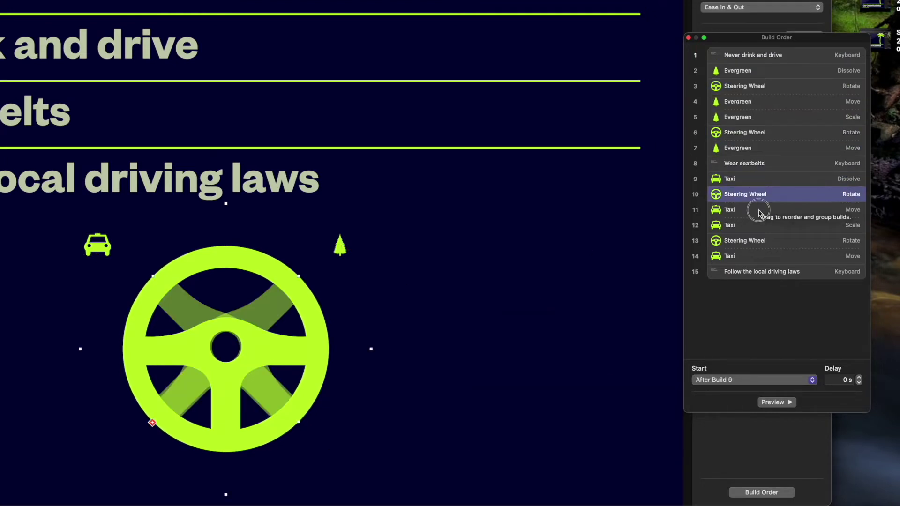
pyautogui.click(760, 210)
pyautogui.click(763, 230)
# - Set the last Taxi Move build (14) to start After Build 13
pyautogui.click(763, 257)
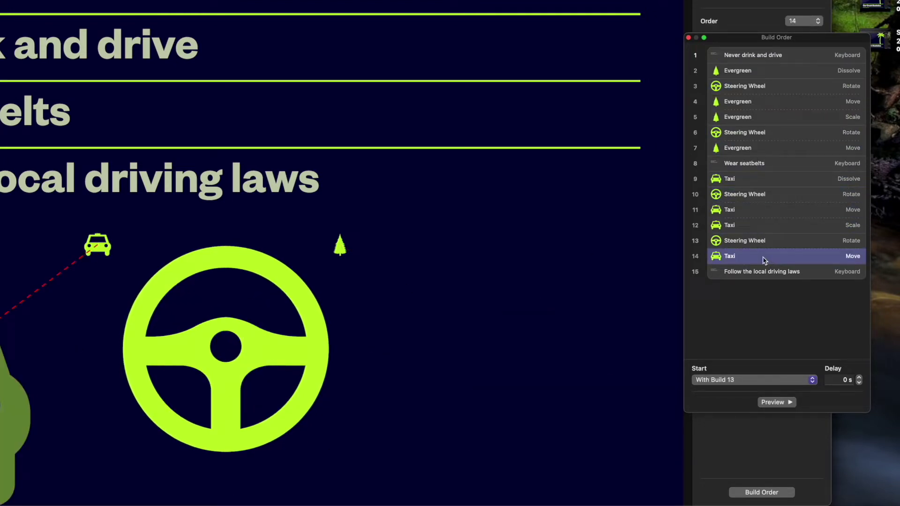
pyautogui.click(734, 379)
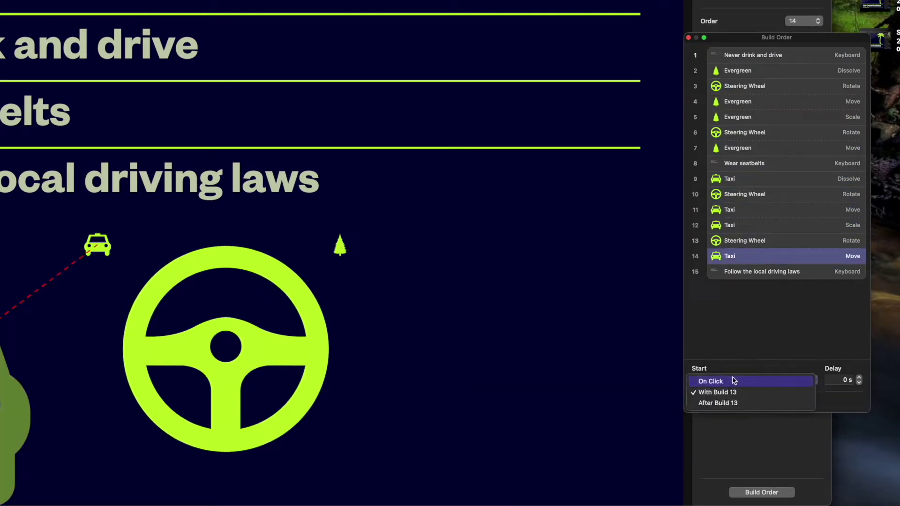
pyautogui.click(726, 403)
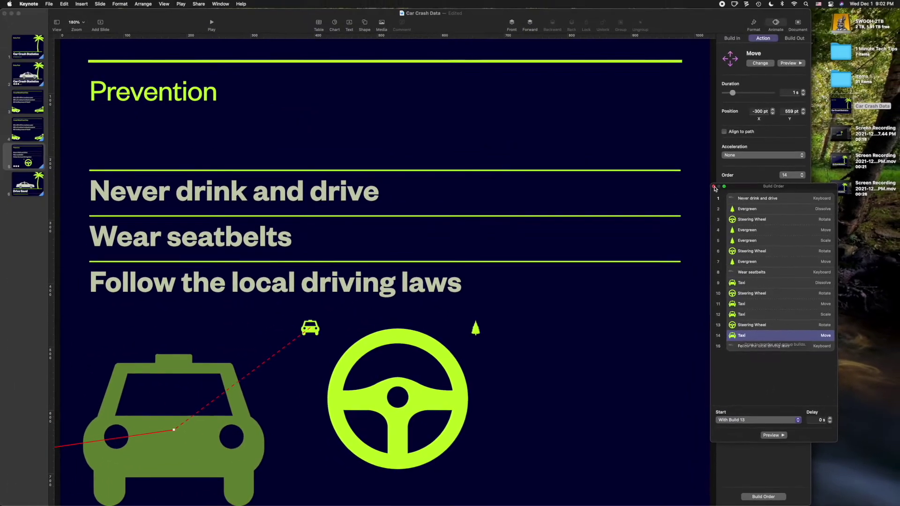
pyautogui.click(28, 46)
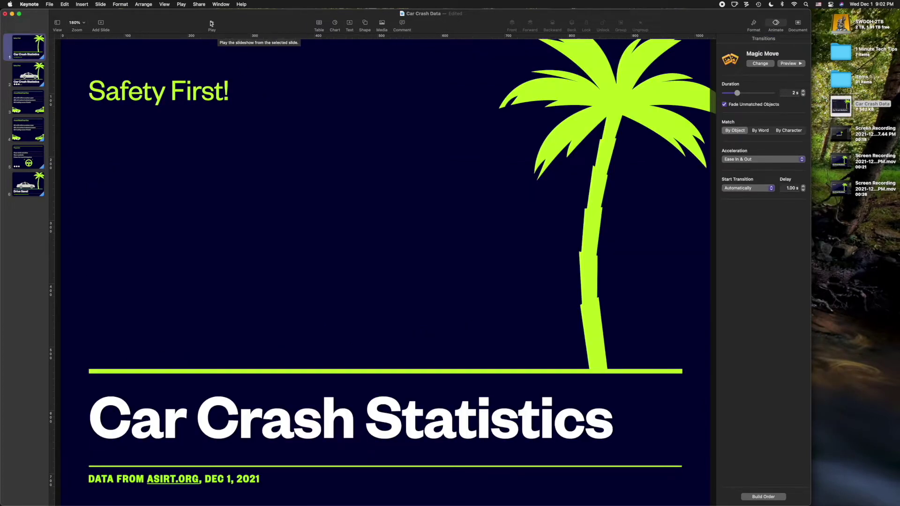
# - Play the slideshow from the title slide to the Annual Global Crash Data slide, then exit
pyautogui.click(212, 23)
pyautogui.press('Right')
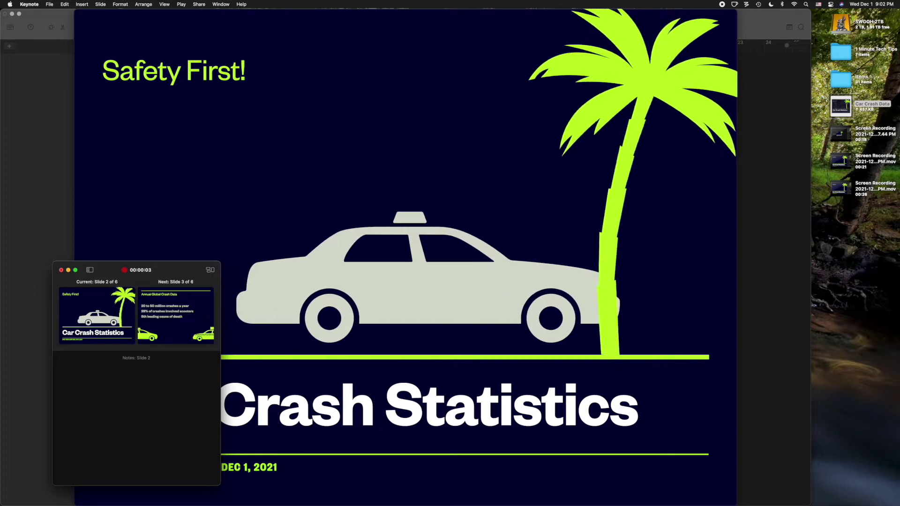
pyautogui.press('Right')
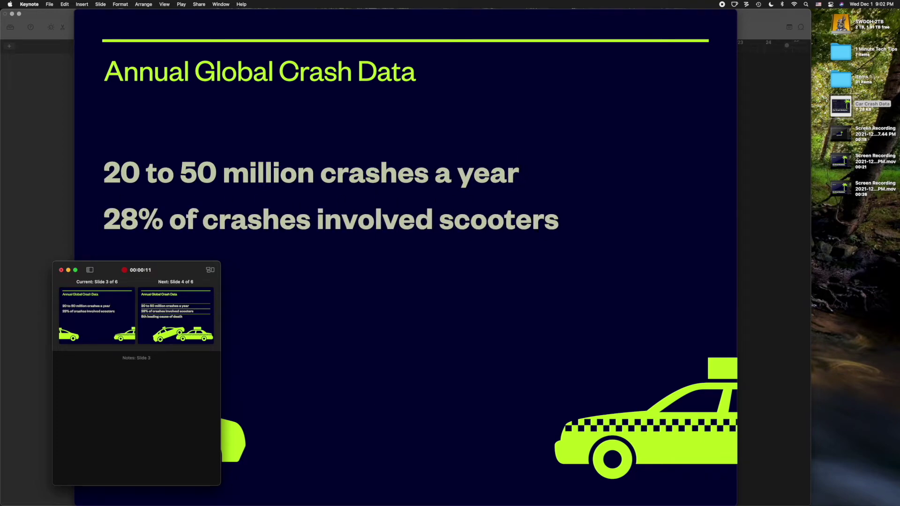
pyautogui.press('Escape')
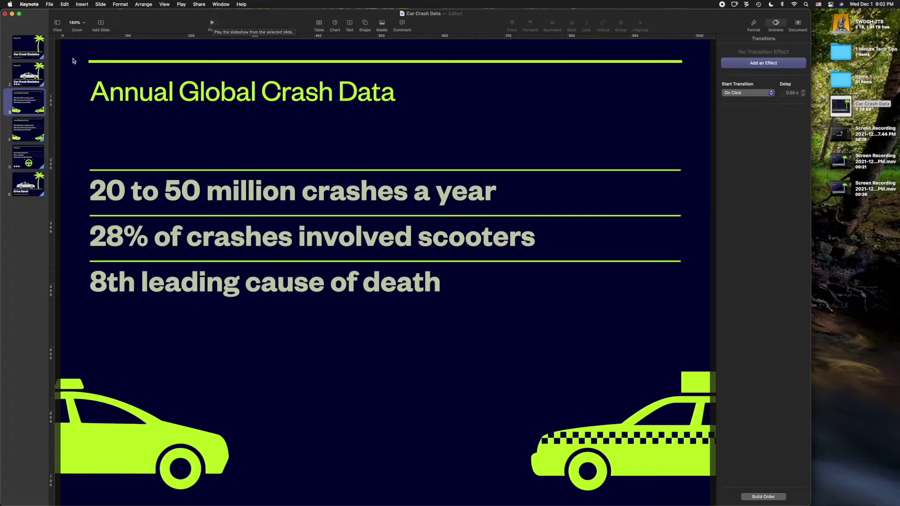
# - Set up a self-playing 1080p movie export with 5.0 s per slide and 2.0 s per build
pyautogui.click(49, 4)
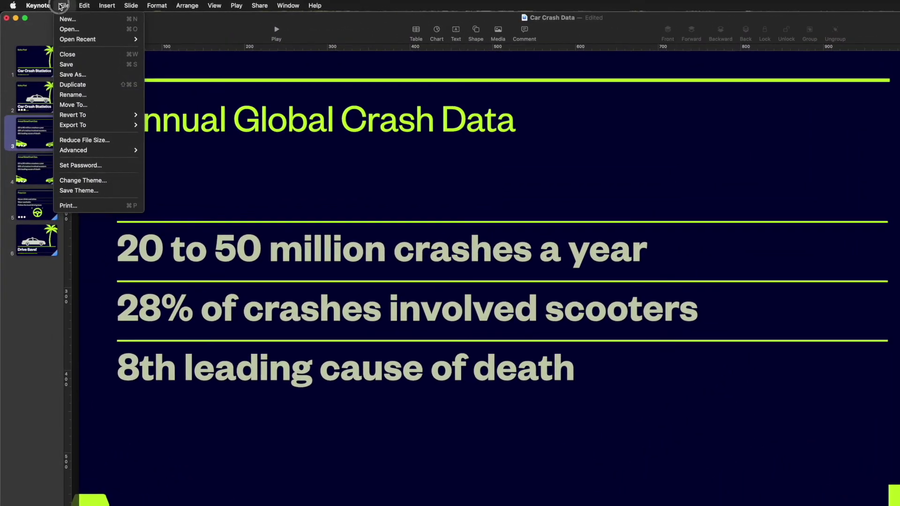
pyautogui.moveTo(75, 125)
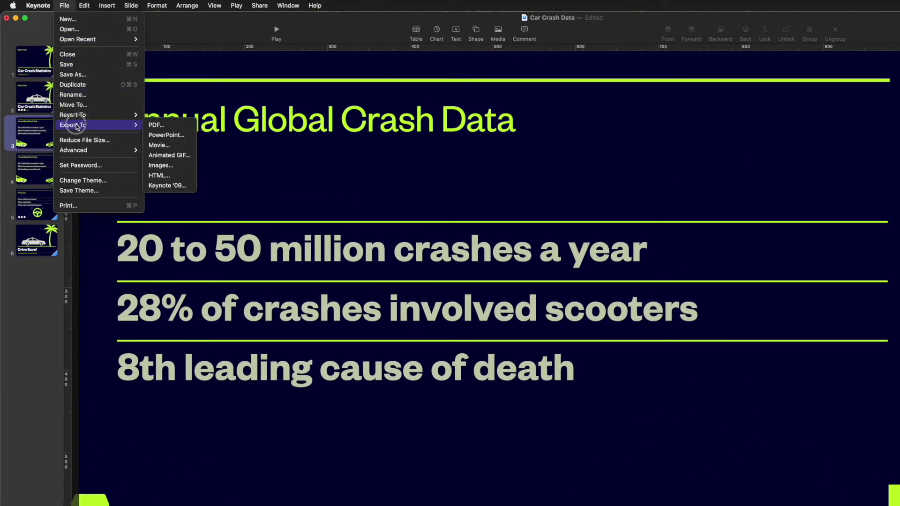
pyautogui.click(181, 146)
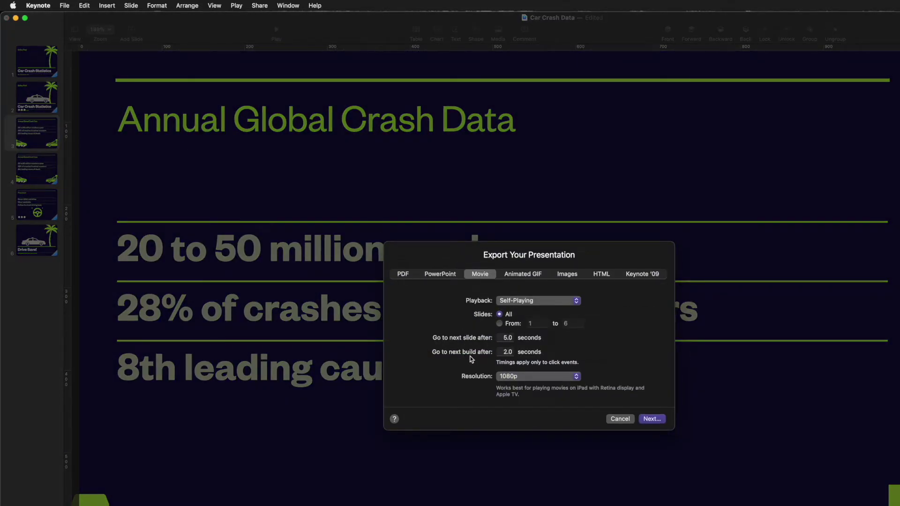
pyautogui.click(550, 365)
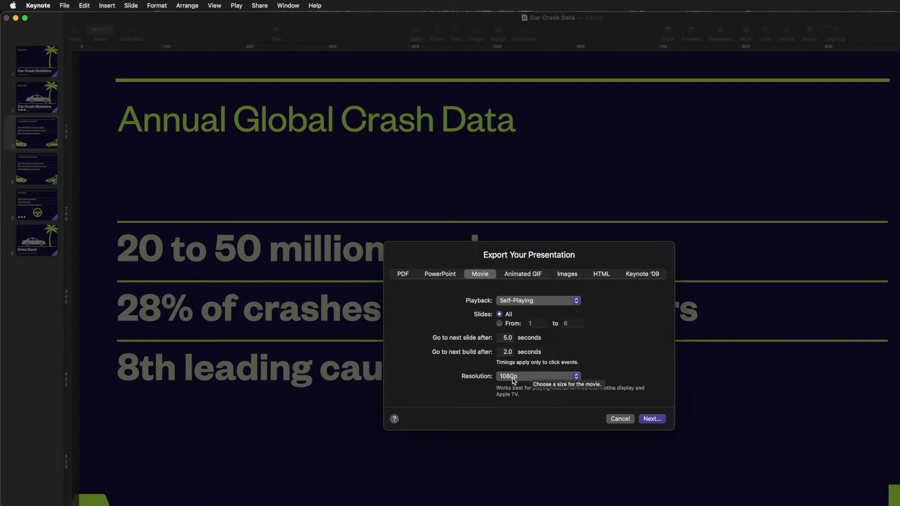
pyautogui.click(652, 418)
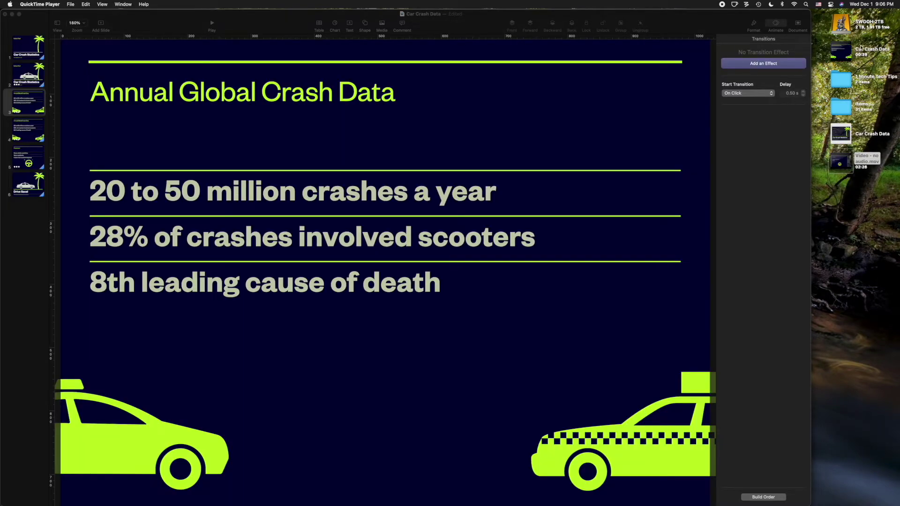
# - Save the Car Crash Data movie to the Desktop and skim it in Quick Look
pyautogui.click(864, 51)
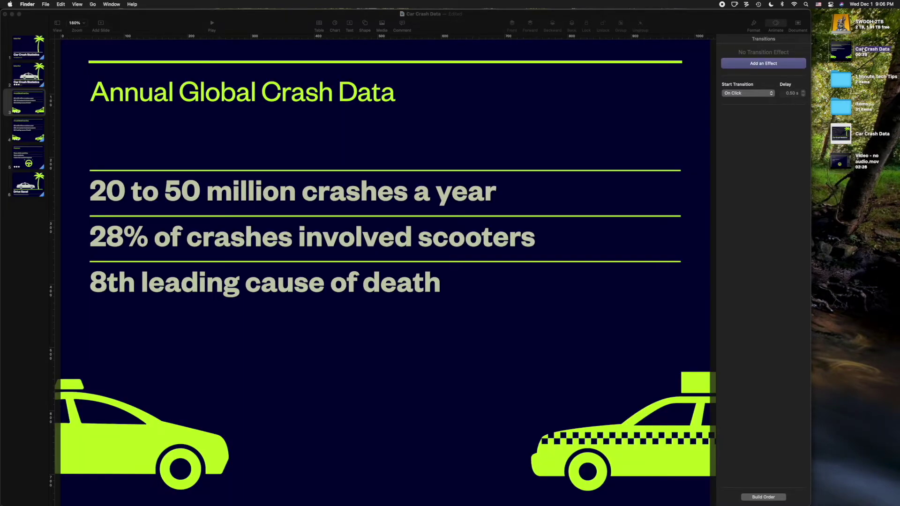
pyautogui.press('space')
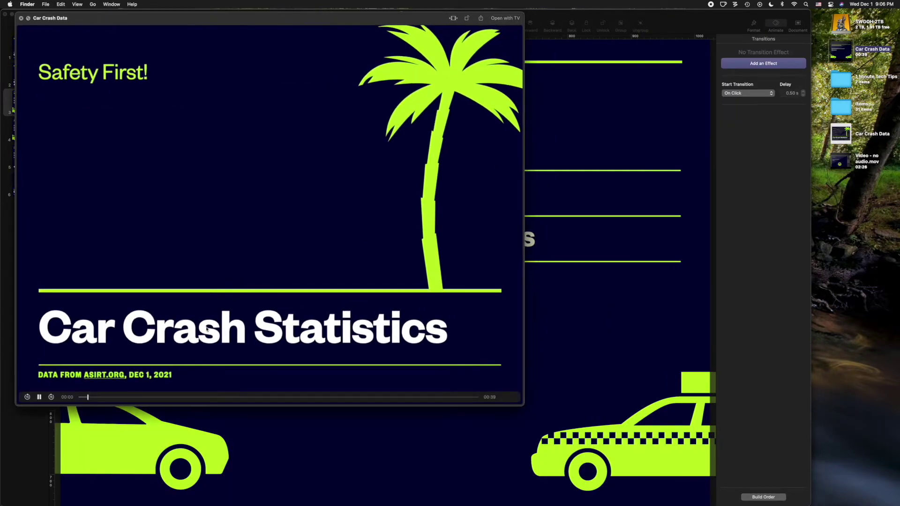
pyautogui.click(134, 397)
pyautogui.moveTo(134, 397); pyautogui.dragTo(68, 395)
pyautogui.press('space')
# - Launch GarageBand and create a new project with a microphone Audio track
pyautogui.click(483, 140)
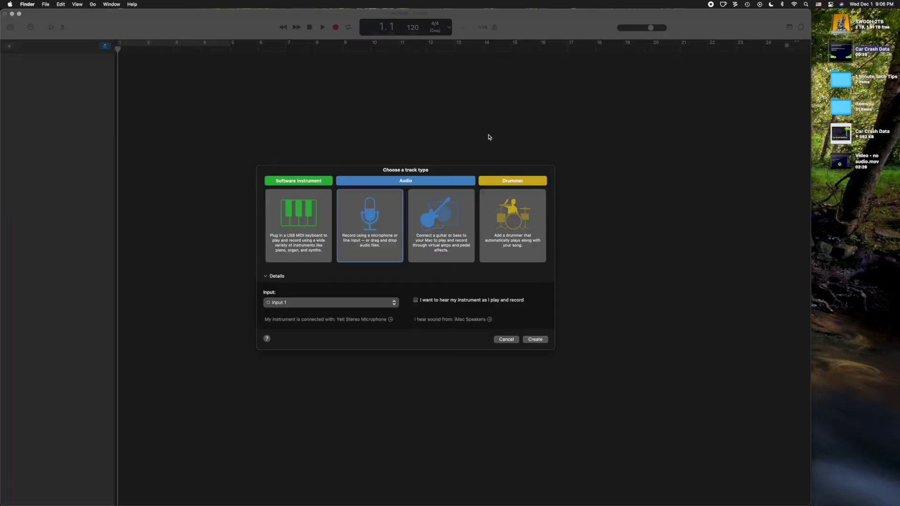
pyautogui.click(489, 137)
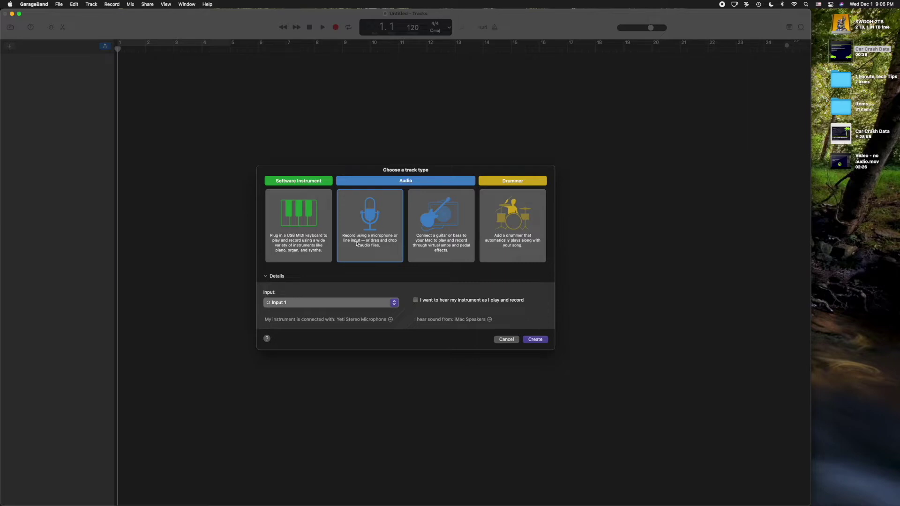
pyautogui.doubleClick(372, 243)
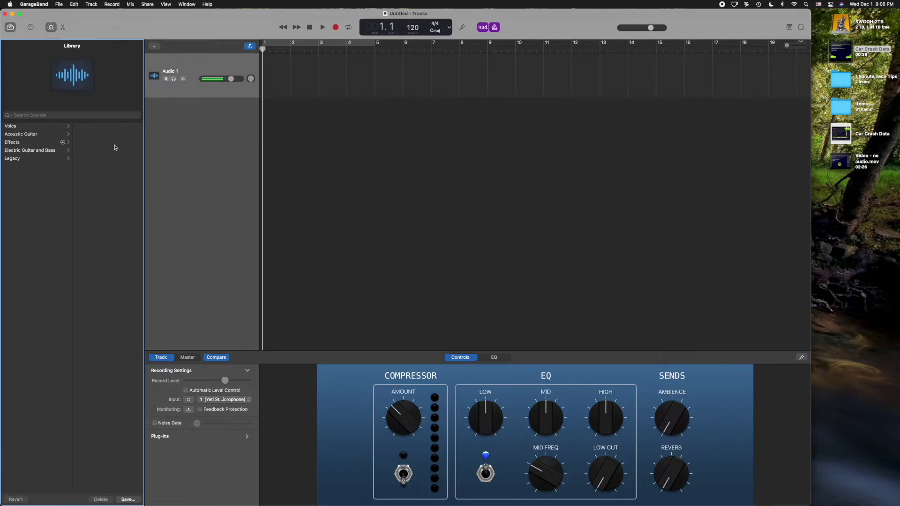
# - Close the Library and Smart Controls panes and select the Car Crash Data movie
pyautogui.click(10, 27)
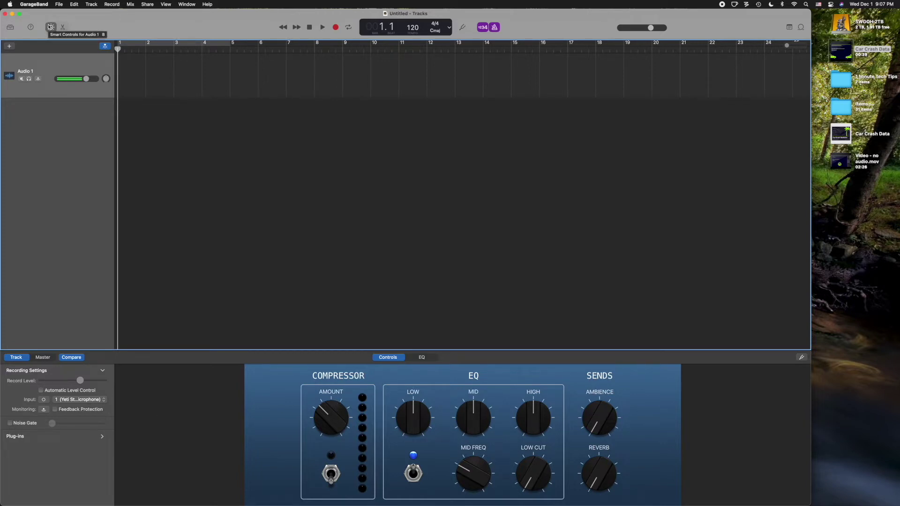
pyautogui.click(50, 27)
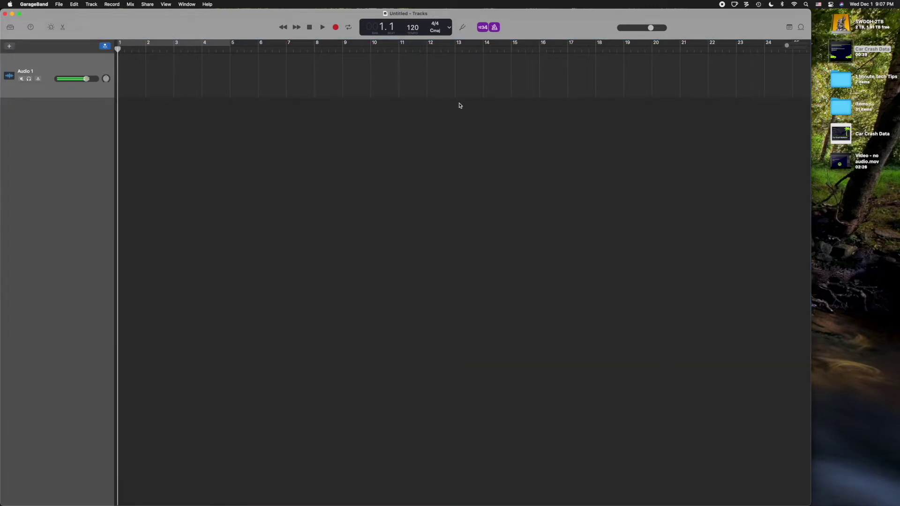
pyautogui.click(847, 46)
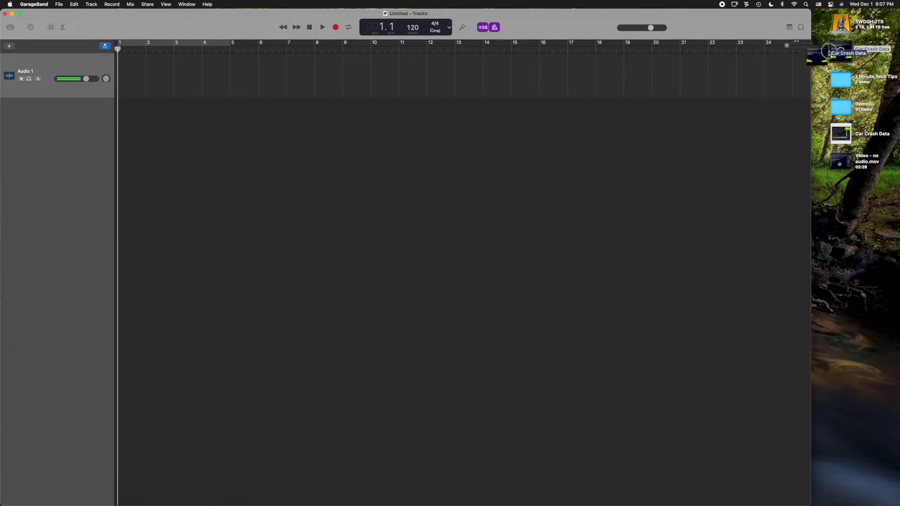
# - Add the Car Crash Data movie as a Movie track with a small preview window at left
pyautogui.moveTo(848, 46); pyautogui.dragTo(383, 121)
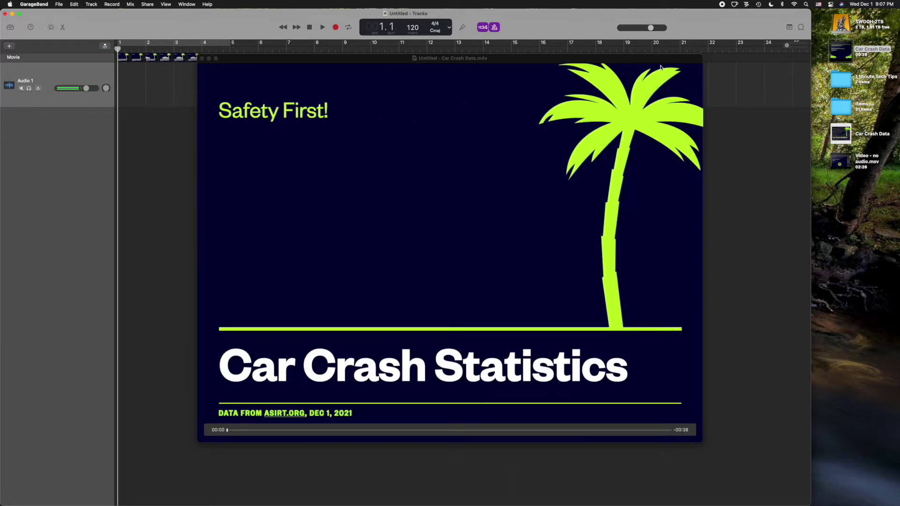
pyautogui.moveTo(702, 58); pyautogui.dragTo(356, 218)
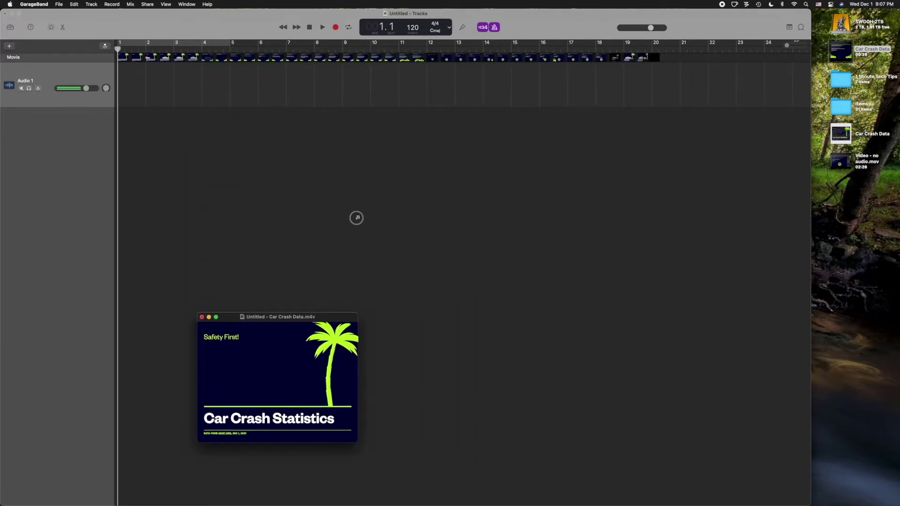
pyautogui.moveTo(331, 316); pyautogui.dragTo(170, 195)
pyautogui.moveTo(95, 310)
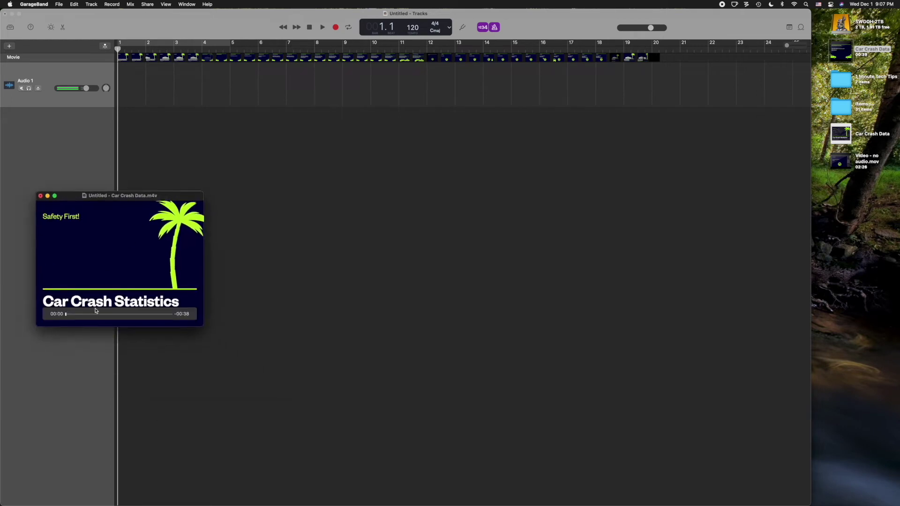
pyautogui.moveTo(95, 312); pyautogui.dragTo(69, 317)
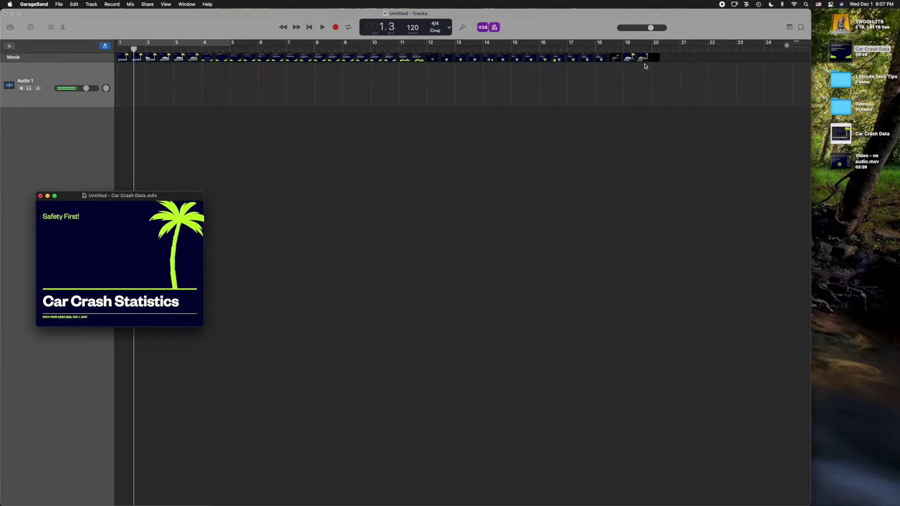
# - Return the playhead to the beginning and turn off the metronome
pyautogui.click(110, 35)
pyautogui.press('Return')
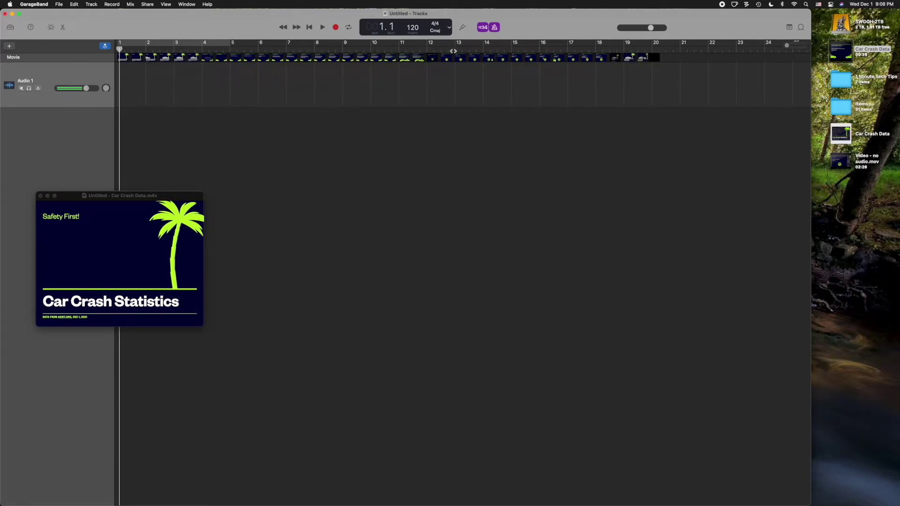
pyautogui.click(494, 28)
# - Turn off count-in and record a voiceover on Audio 1 across the full movie
pyautogui.click(484, 28)
pyautogui.click(118, 49)
pyautogui.moveTo(118, 49)
pyautogui.mouseDown()
pyautogui.moveTo(420, 45)
pyautogui.moveTo(104, 41)
pyautogui.mouseUp()
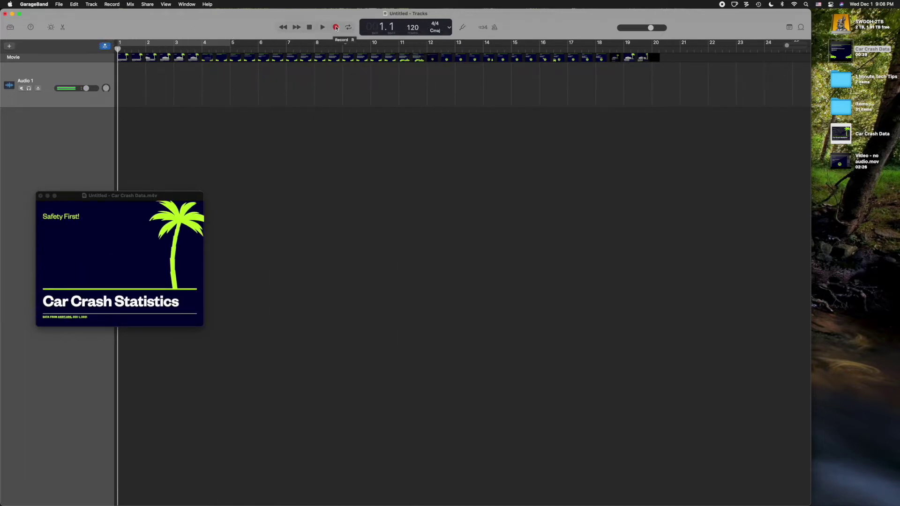
pyautogui.click(336, 27)
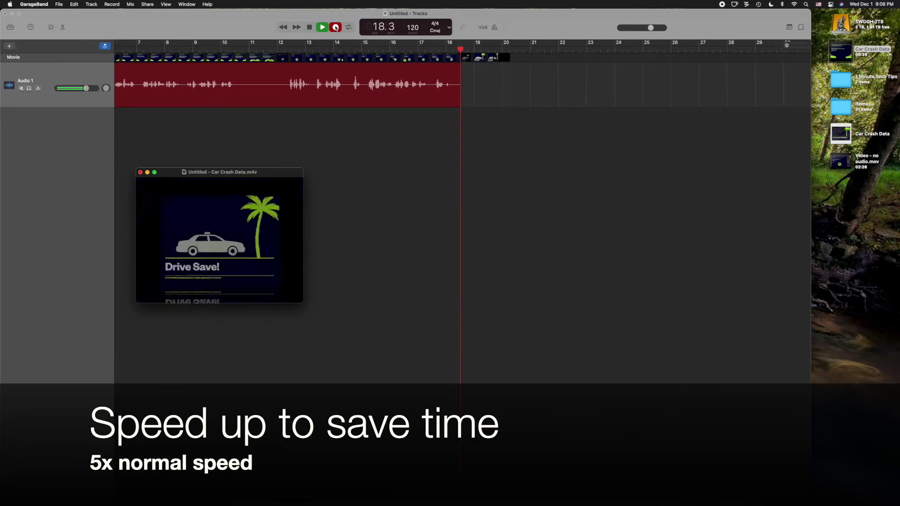
pyautogui.click(335, 27)
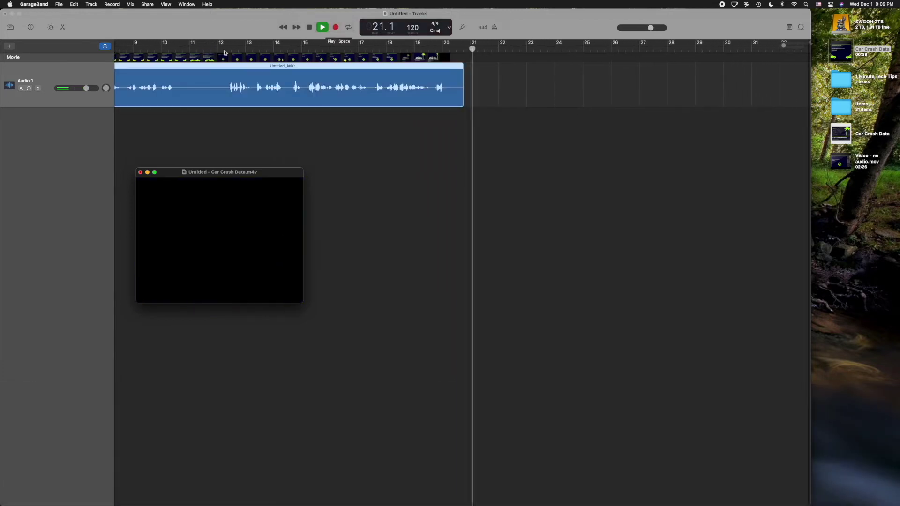
# - Open the Apple Loops browser and scroll through the available loops
pyautogui.hscroll(-8, 191, 66)
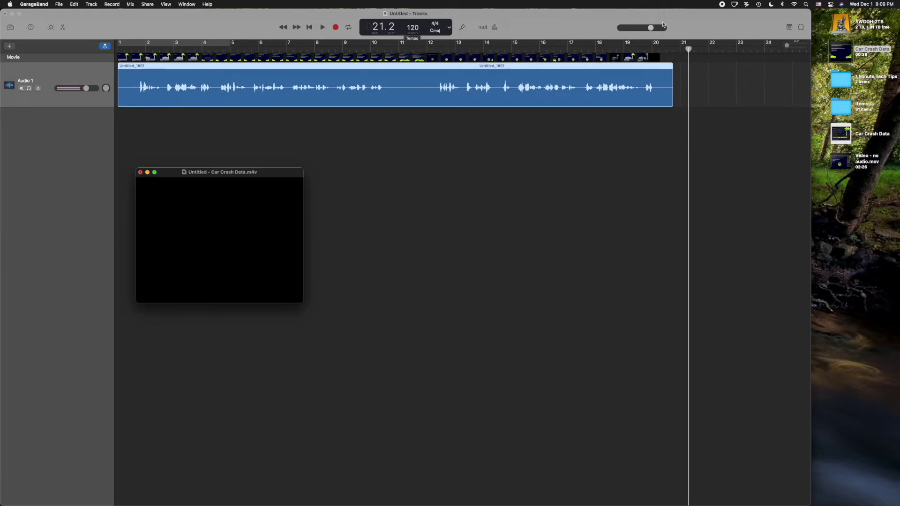
pyautogui.click(801, 27)
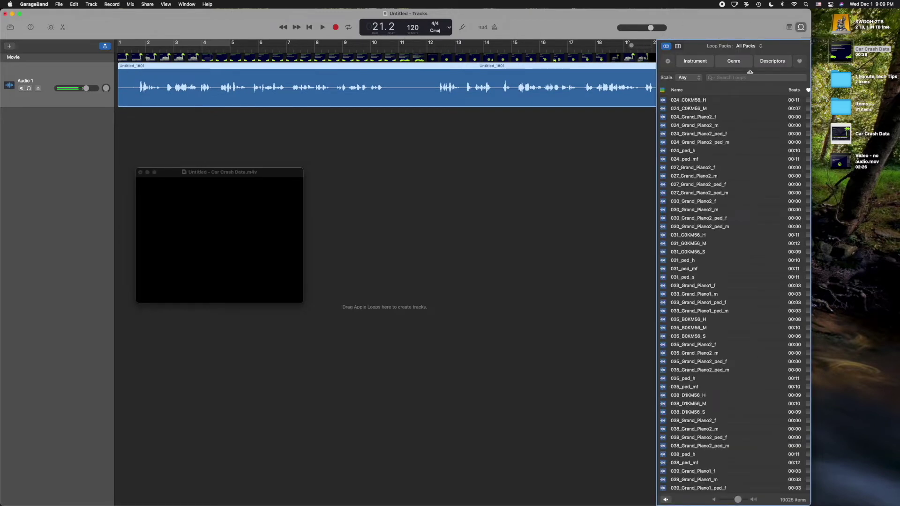
pyautogui.scroll(-15, 717, 158)
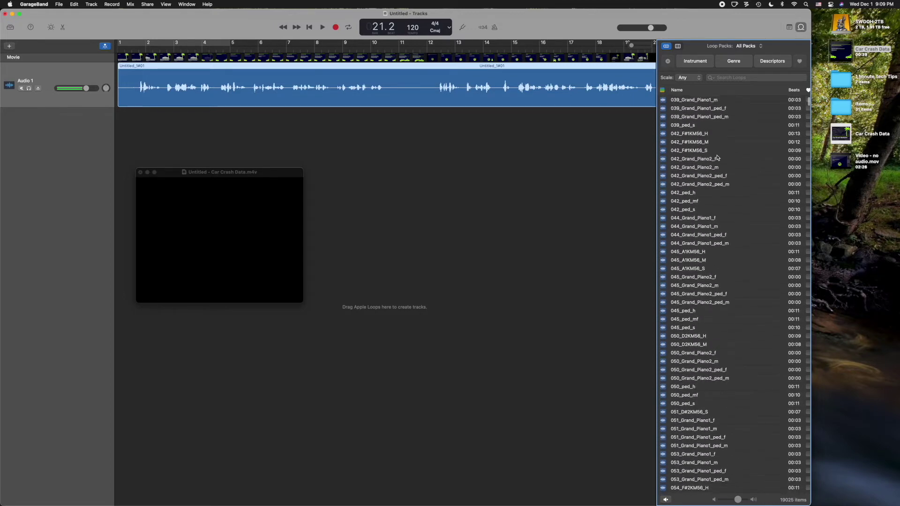
pyautogui.scroll(-20, 717, 158)
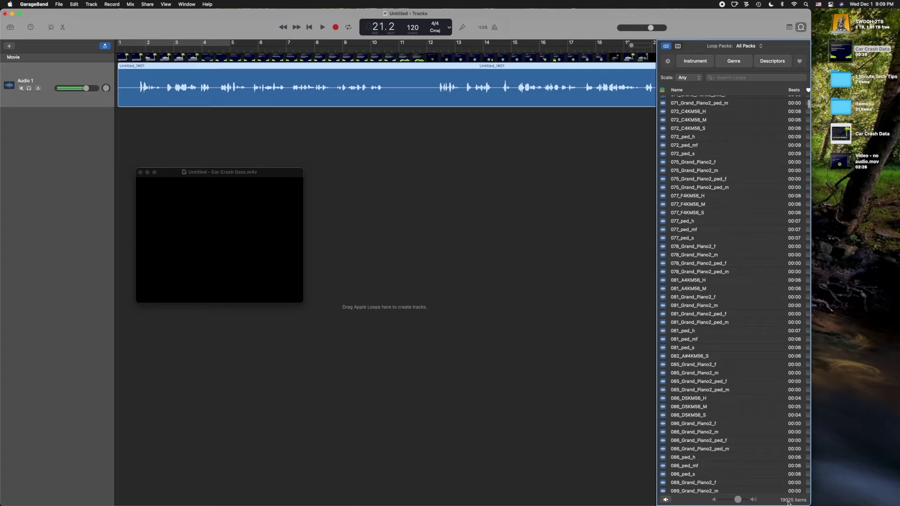
pyautogui.scroll(-20, 755, 364)
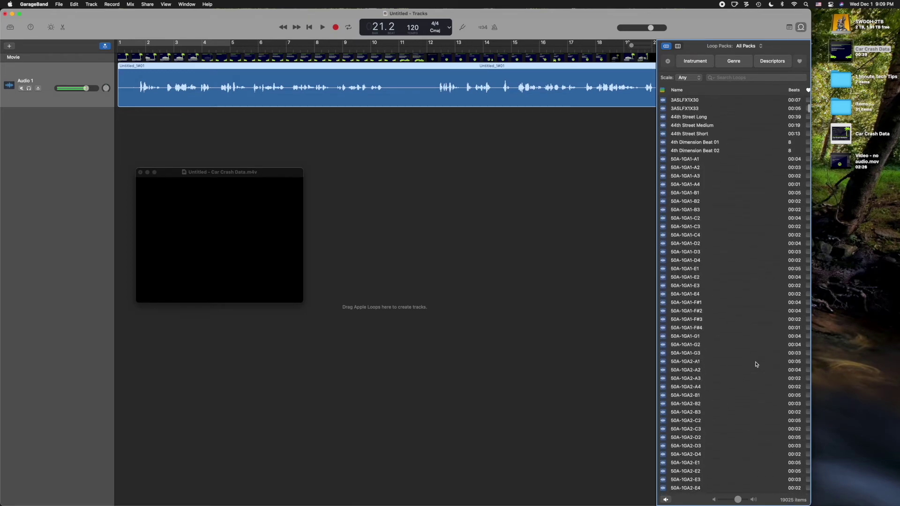
pyautogui.scroll(-15, 755, 364)
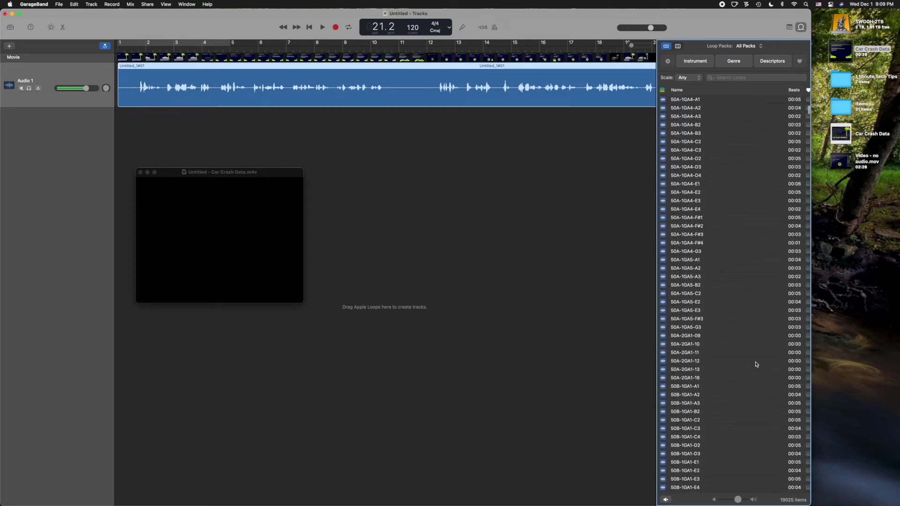
pyautogui.scroll(20, 755, 364)
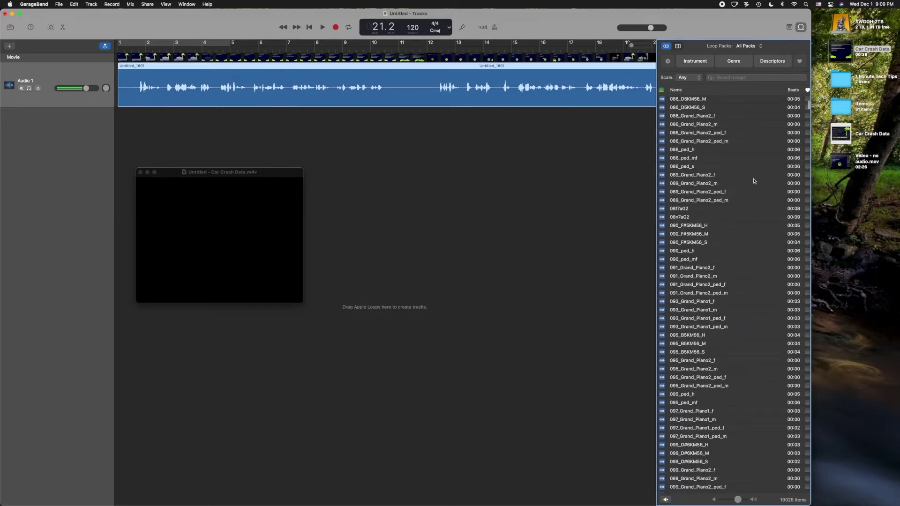
pyautogui.scroll(15, 737, 252)
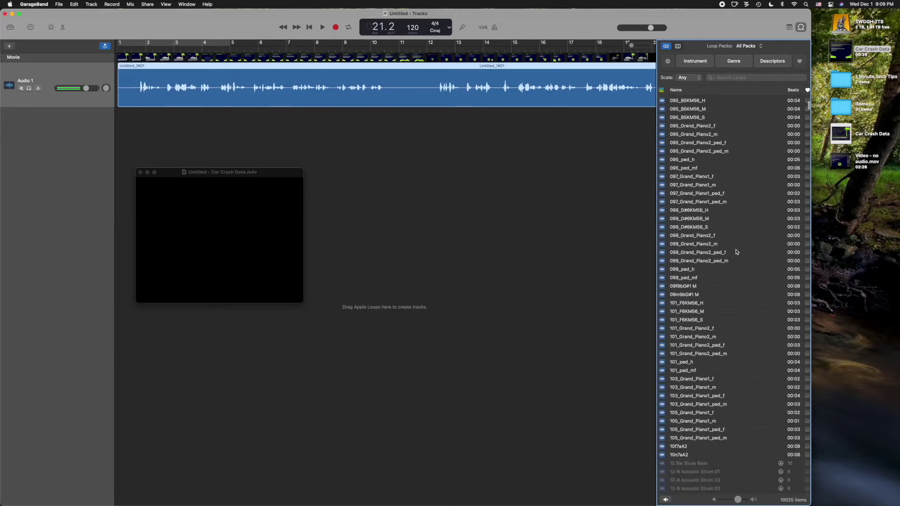
# - Search the Apple Loops for 'crash' sounds
pyautogui.click(730, 79)
pyautogui.press('Return')
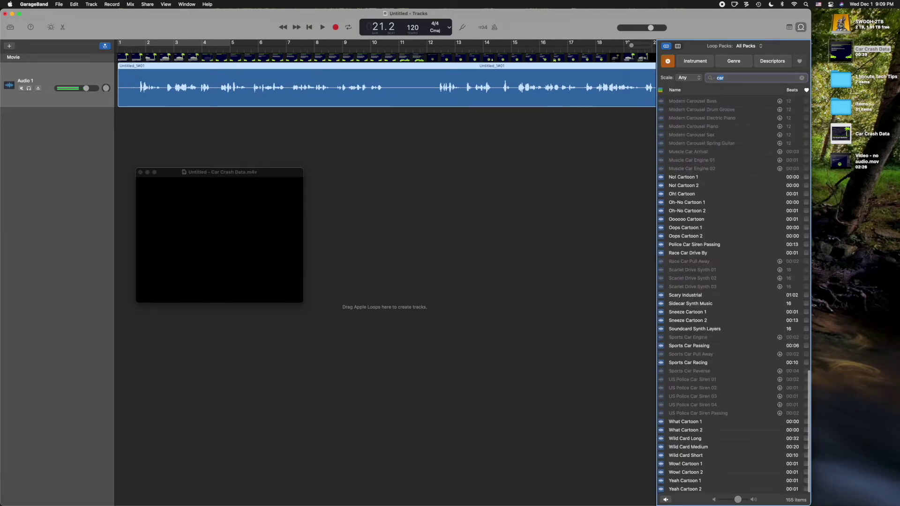
pyautogui.scroll(-3, 699, 328)
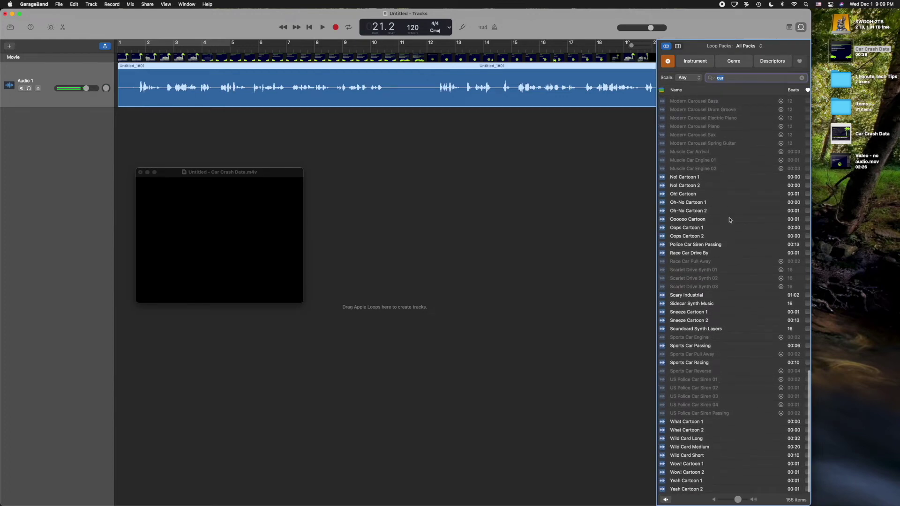
pyautogui.scroll(10, 730, 220)
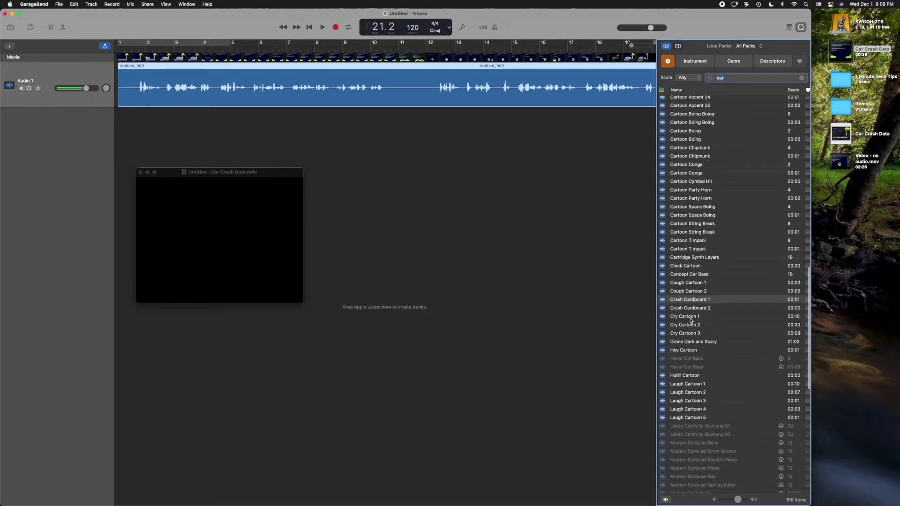
pyautogui.write('crash')
pyautogui.press('Return')
pyautogui.click(695, 178)
pyautogui.press('Down')
# - Preview Crash Metal 2, 3 and 4, then drag Crash Metal 4 into the timeline
pyautogui.click(695, 234)
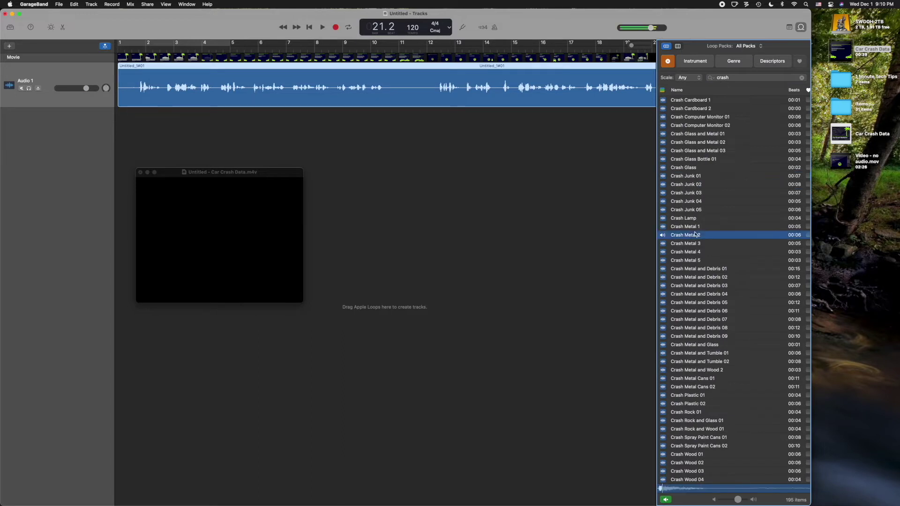
pyautogui.click(697, 244)
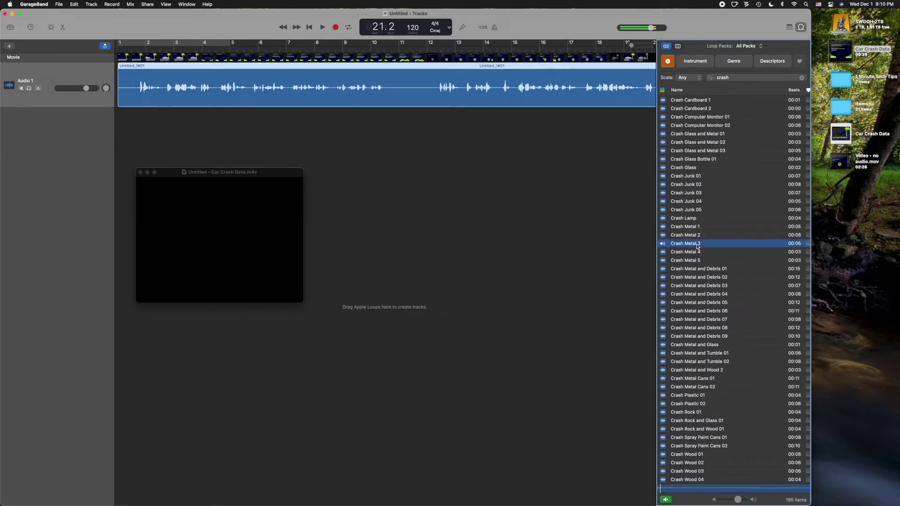
pyautogui.click(699, 252)
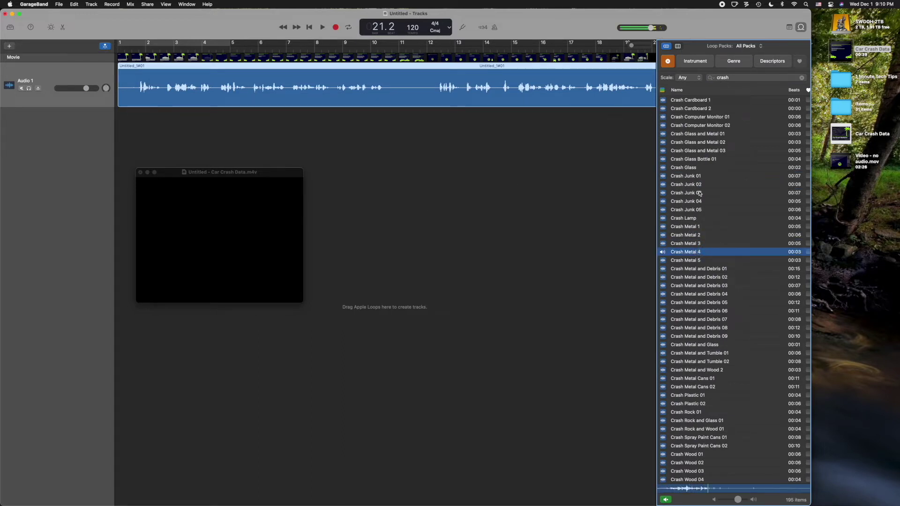
pyautogui.moveTo(690, 253); pyautogui.dragTo(400, 114)
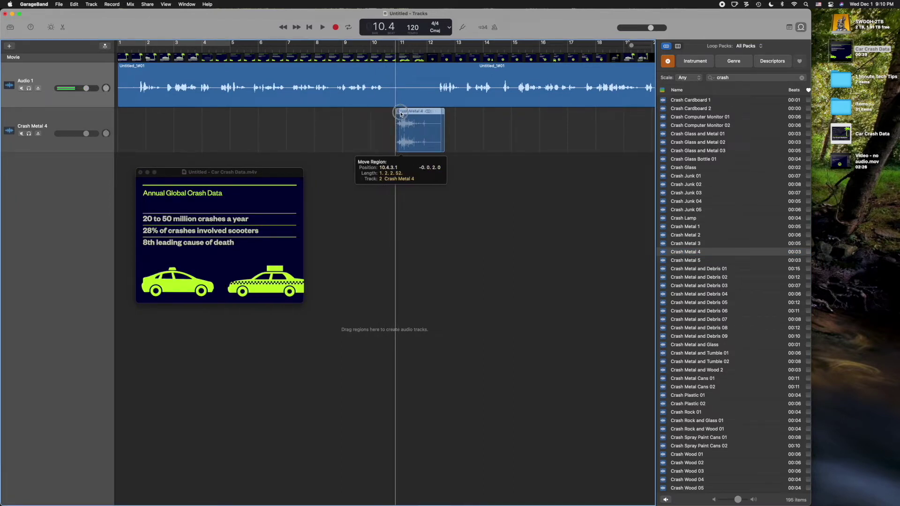
# - Place the Crash Metal 4 region before bar 11, trim it shorter, and set the playhead at bar 11
pyautogui.moveTo(401, 114); pyautogui.dragTo(401, 114)
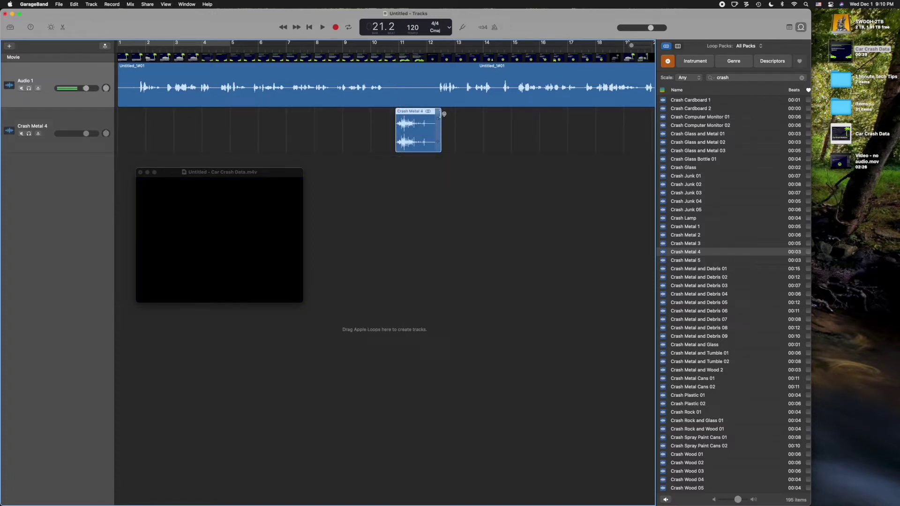
pyautogui.moveTo(440, 144)
pyautogui.mouseDown()
pyautogui.moveTo(416, 142)
pyautogui.moveTo(441, 142)
pyautogui.moveTo(423, 142)
pyautogui.mouseUp()
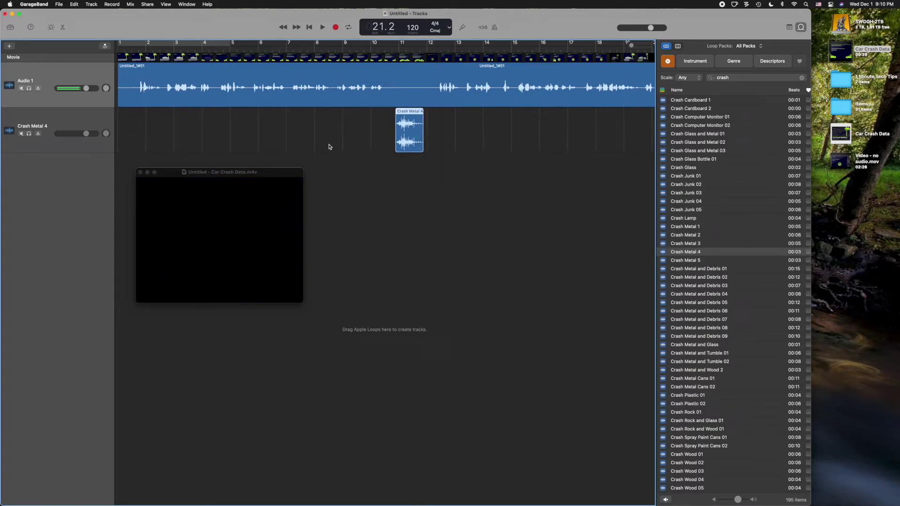
pyautogui.click(405, 48)
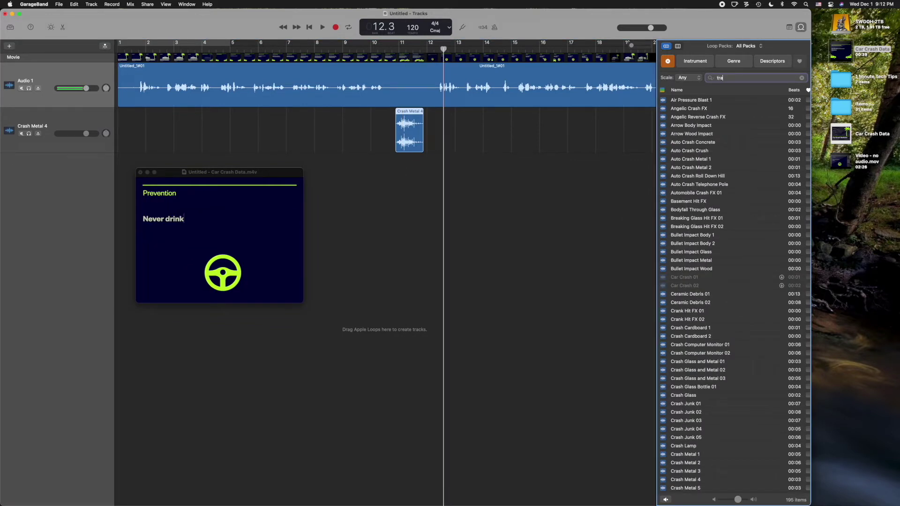
# - Preview Traffic City 01 and add it as a new track starting at bar 1
pyautogui.write('ic')
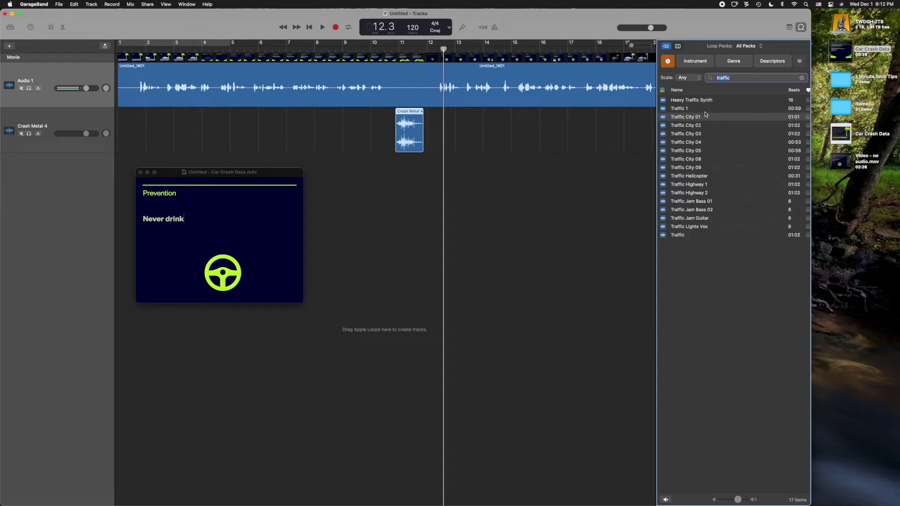
pyautogui.click(710, 119)
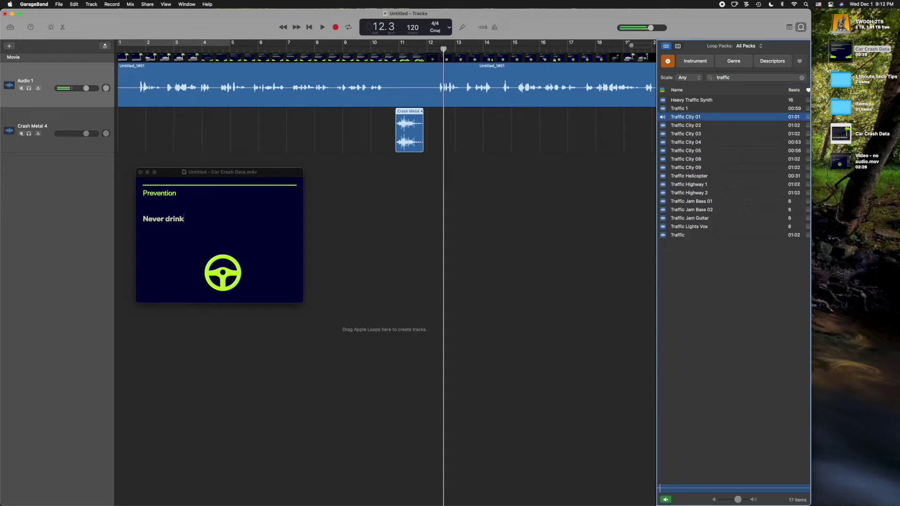
pyautogui.click(710, 120)
pyautogui.moveTo(710, 119); pyautogui.dragTo(113, 172)
# - Move and enlarge the movie preview window, then play the project from the start
pyautogui.press('space')
pyautogui.click(119, 47)
pyautogui.moveTo(178, 168); pyautogui.dragTo(158, 221)
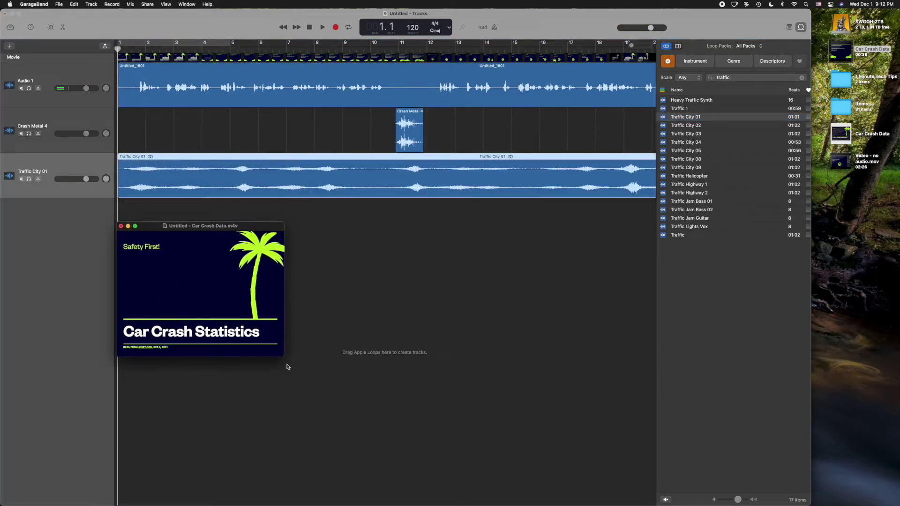
pyautogui.moveTo(284, 357); pyautogui.dragTo(355, 410)
pyautogui.press('space')
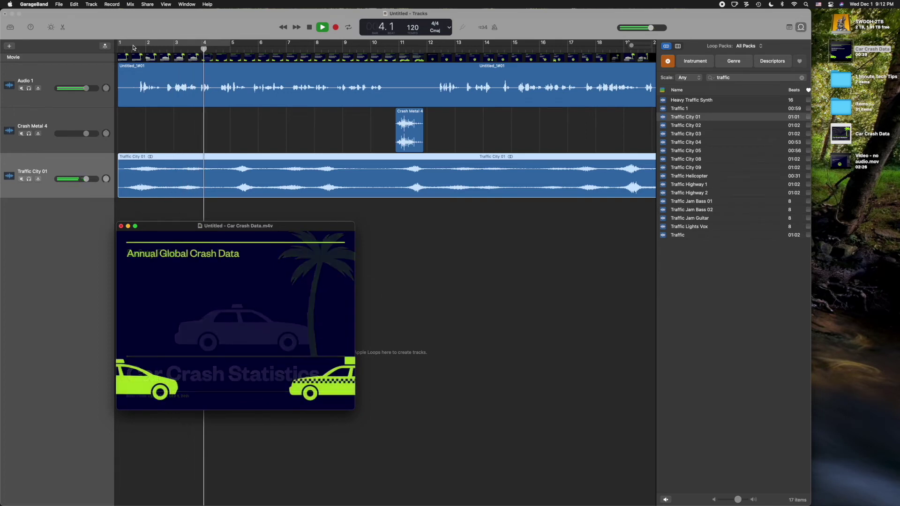
pyautogui.press('space')
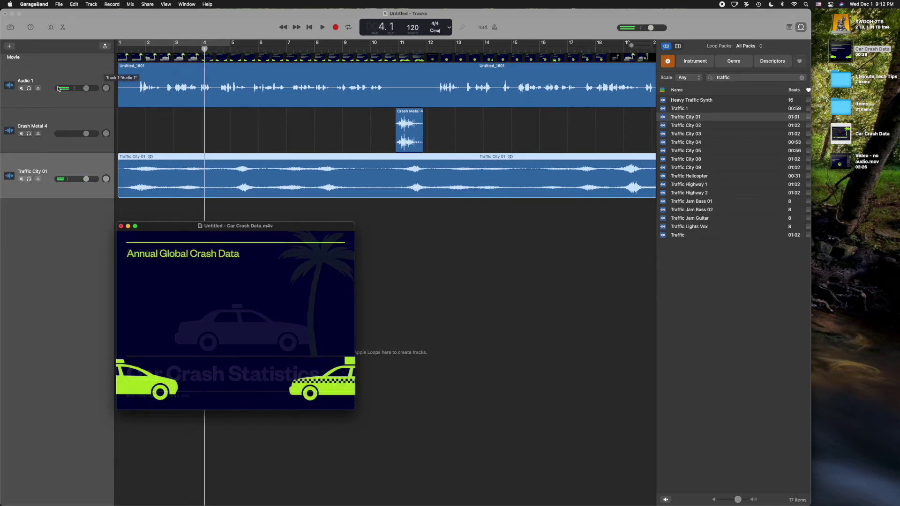
# - Lower the Traffic City 01 volume and trim its region to the opening bars
pyautogui.click(86, 88)
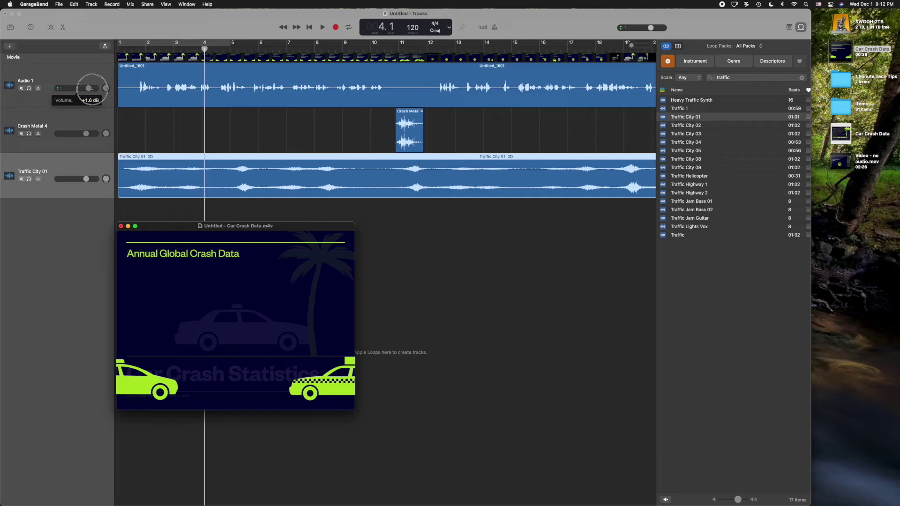
pyautogui.moveTo(86, 179); pyautogui.dragTo(76, 179)
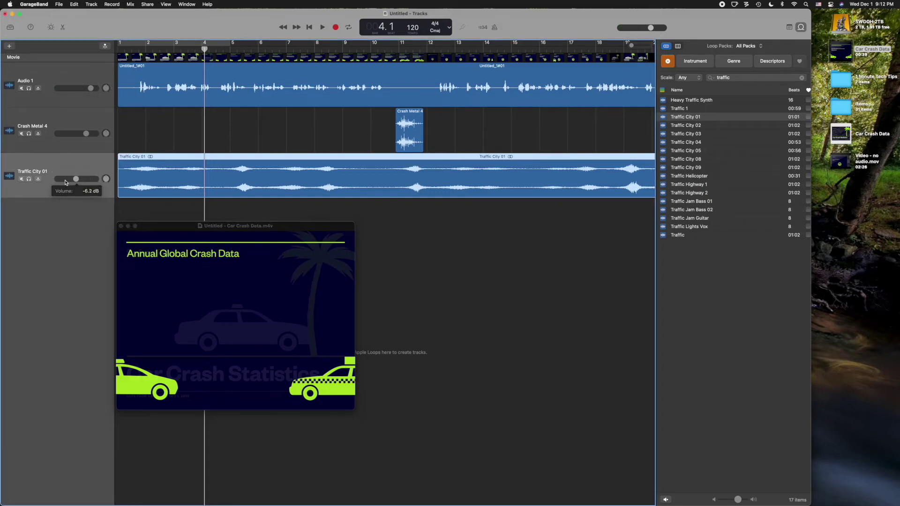
pyautogui.press('super+Left')
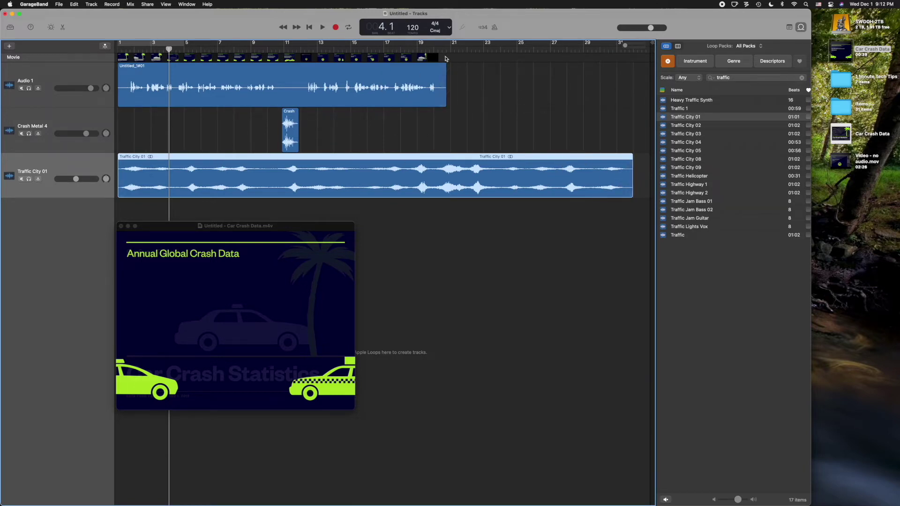
pyautogui.moveTo(630, 191); pyautogui.dragTo(147, 191)
# - Search loops for 'dog' and add Dog Bark Large 1 on a new track near bar 2.4
pyautogui.press('space')
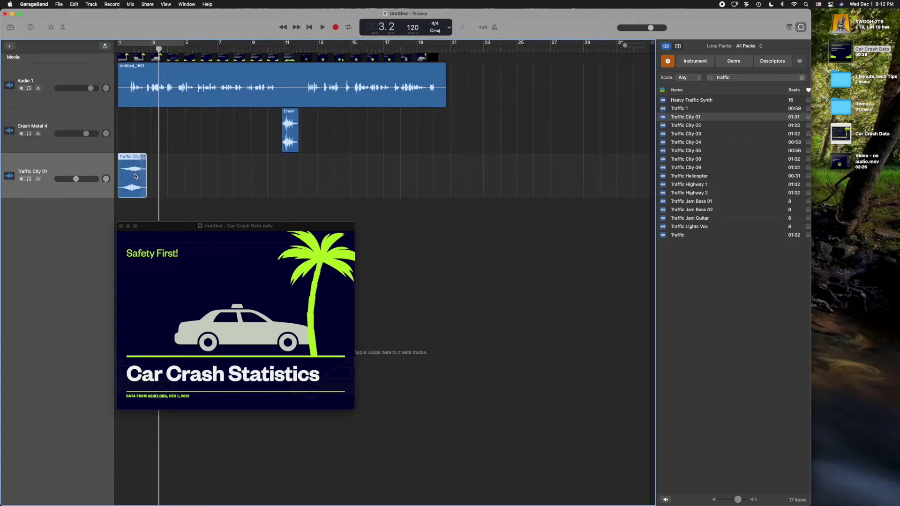
pyautogui.click(771, 78)
pyautogui.press('BackSpace')
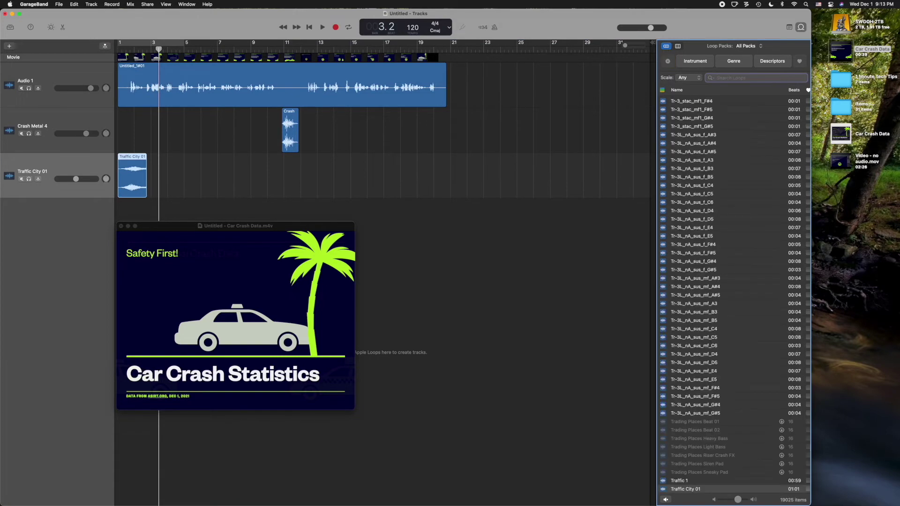
pyautogui.write('dog')
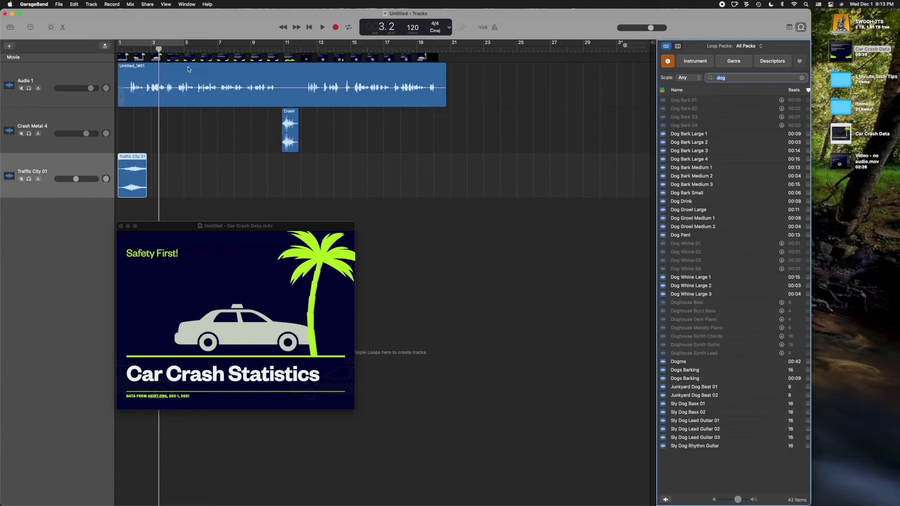
pyautogui.moveTo(156, 49); pyautogui.dragTo(147, 49)
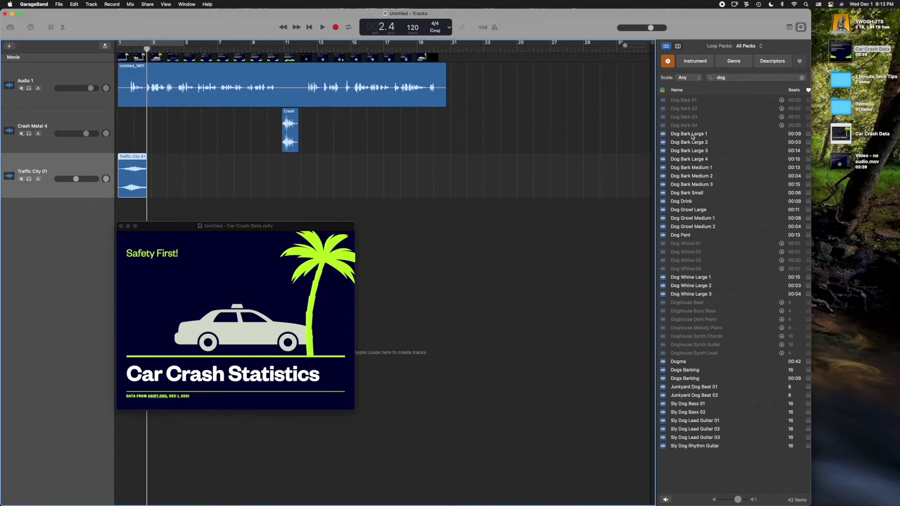
pyautogui.moveTo(693, 136); pyautogui.dragTo(141, 212)
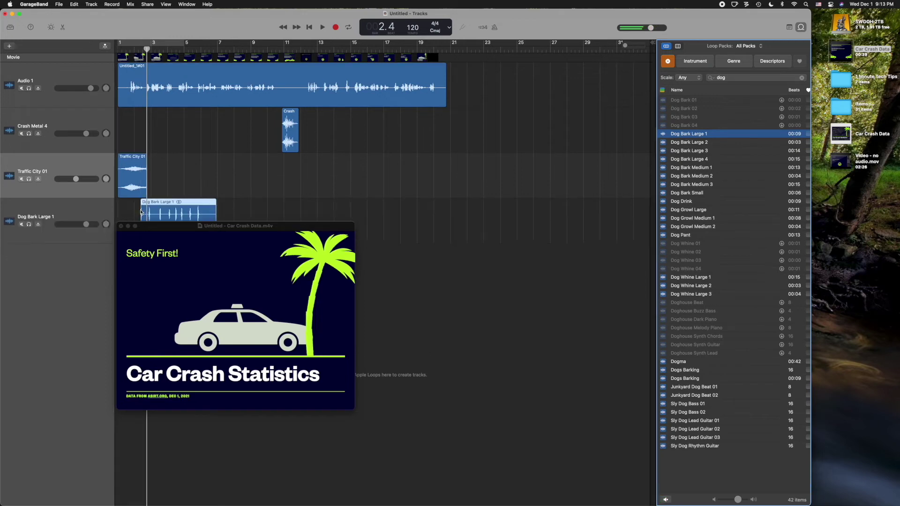
pyautogui.press('space')
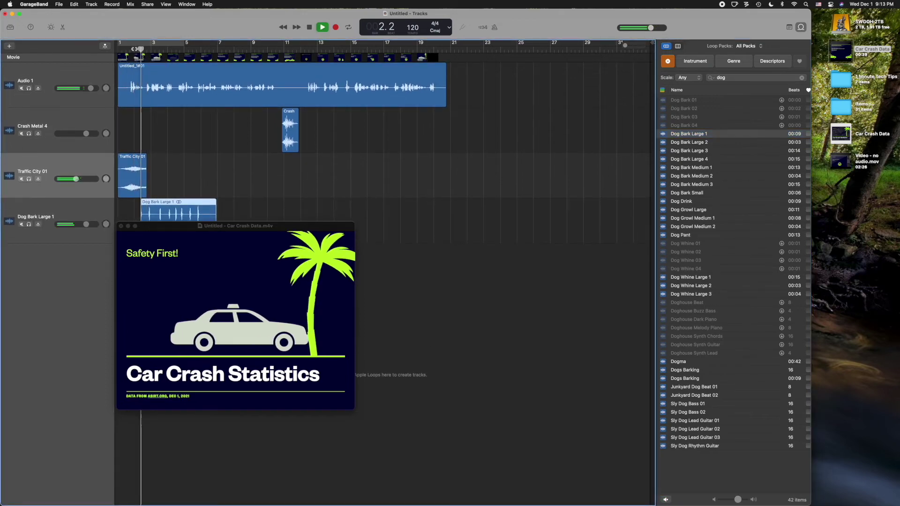
pyautogui.press('space')
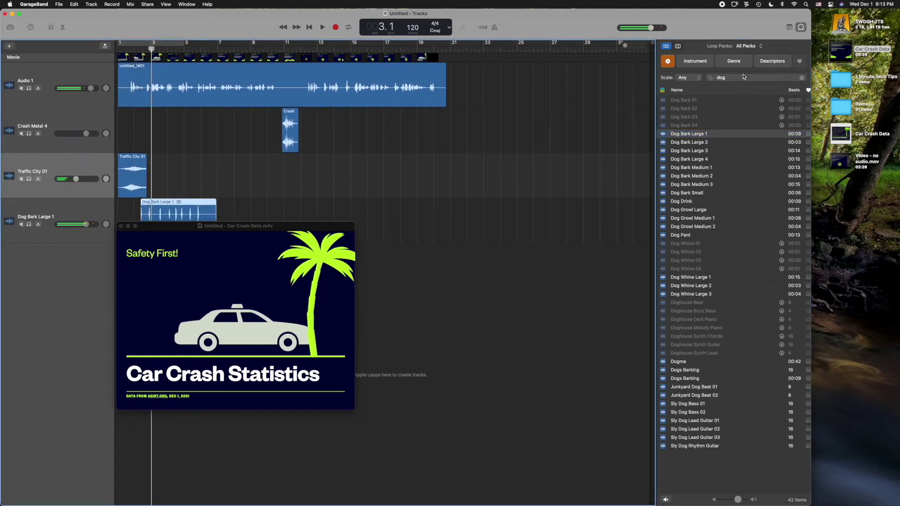
# - Preview auto crash sounds and add Auto Crash Telephone Pole as a new track
pyautogui.click(743, 78)
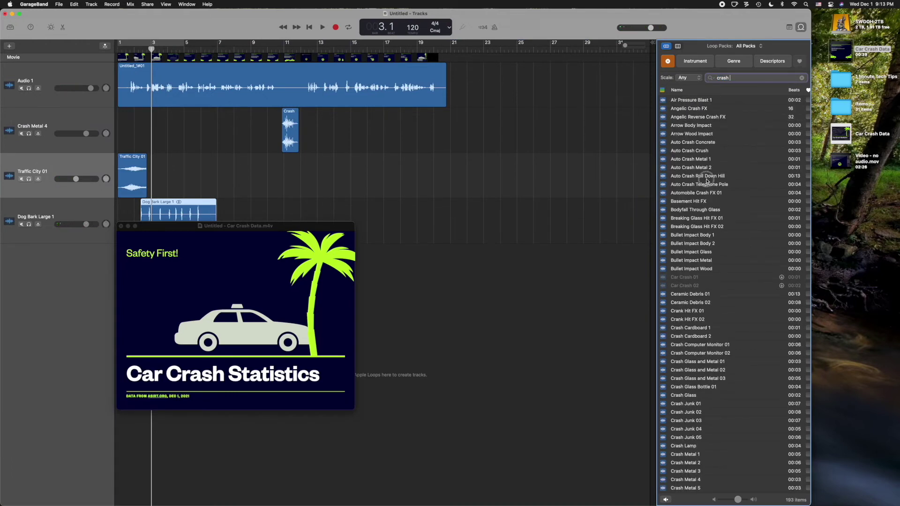
pyautogui.click(706, 178)
pyautogui.click(705, 185)
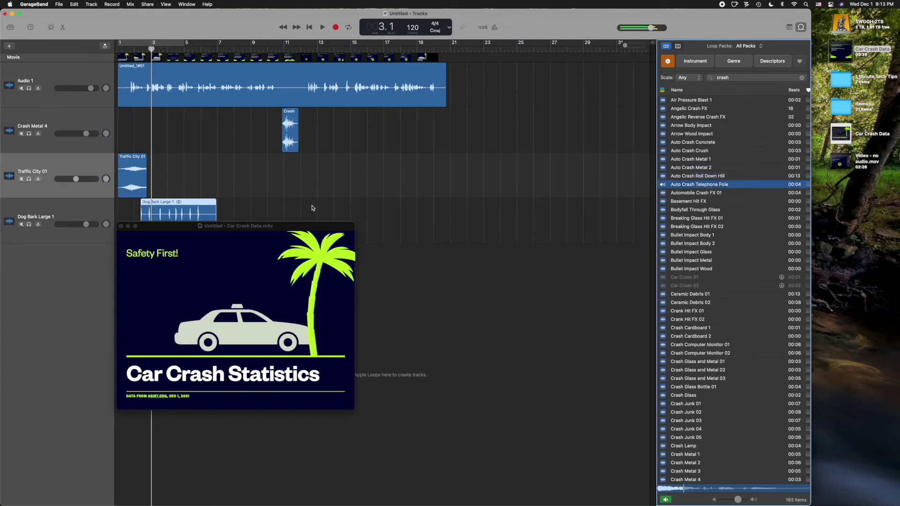
pyautogui.moveTo(275, 226); pyautogui.dragTo(277, 309)
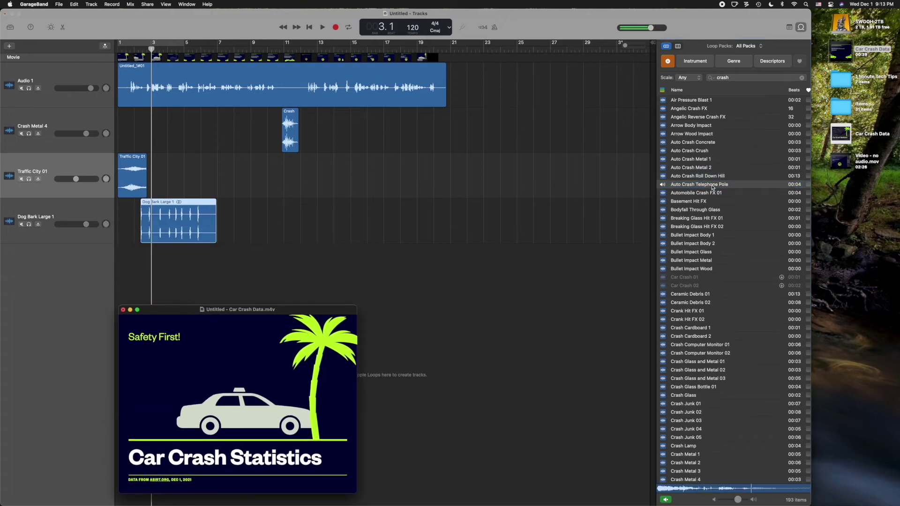
pyautogui.moveTo(677, 187); pyautogui.dragTo(152, 282)
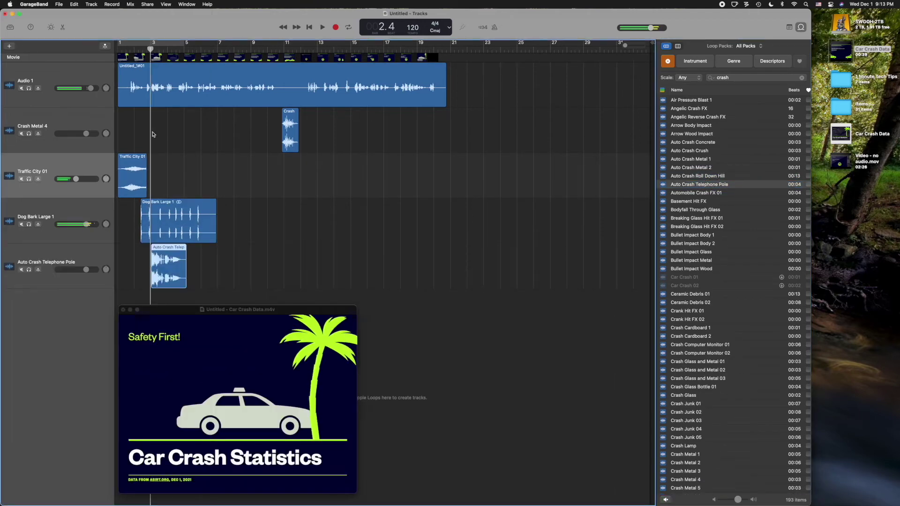
# - Shift the crash region to about bar 2.3, check it, and shorten the Dog Bark Large 1 region
pyautogui.moveTo(153, 251)
pyautogui.mouseDown()
pyautogui.moveTo(139, 250)
pyautogui.moveTo(150, 250)
pyautogui.mouseUp()
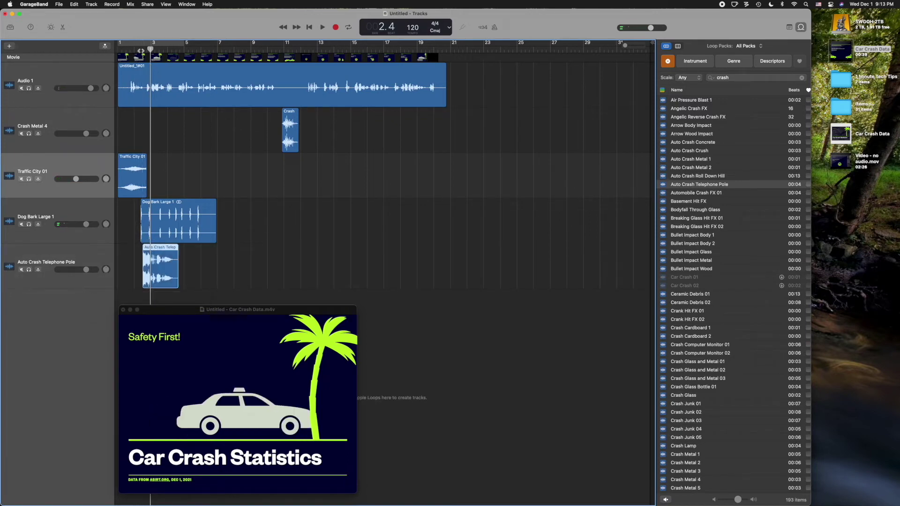
pyautogui.press('space')
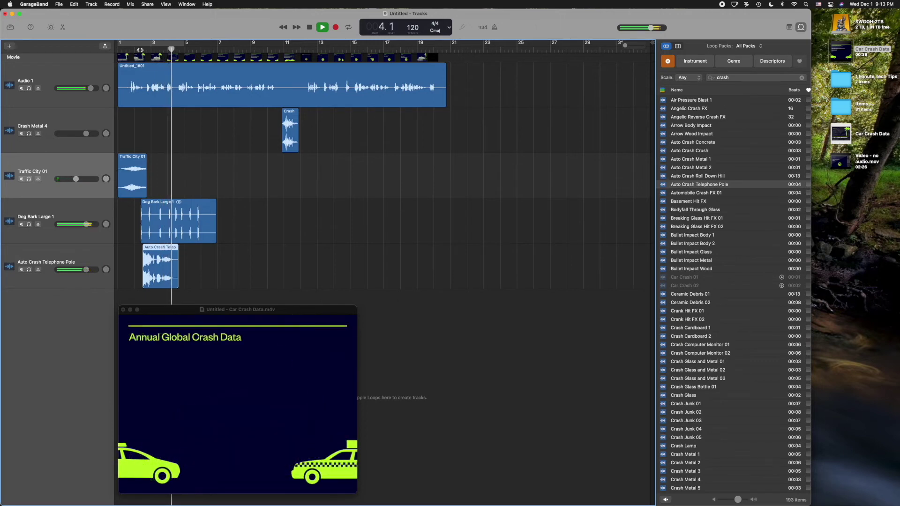
pyautogui.press('space')
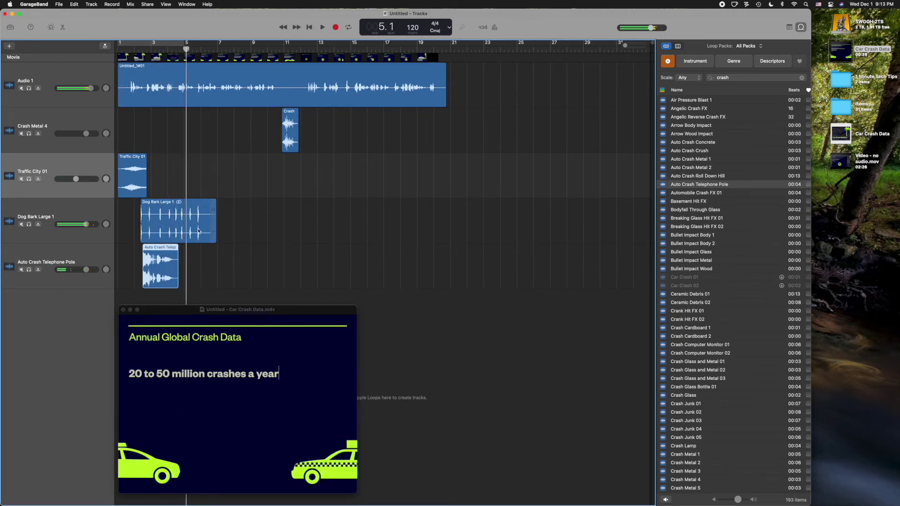
pyautogui.moveTo(216, 234); pyautogui.dragTo(164, 227)
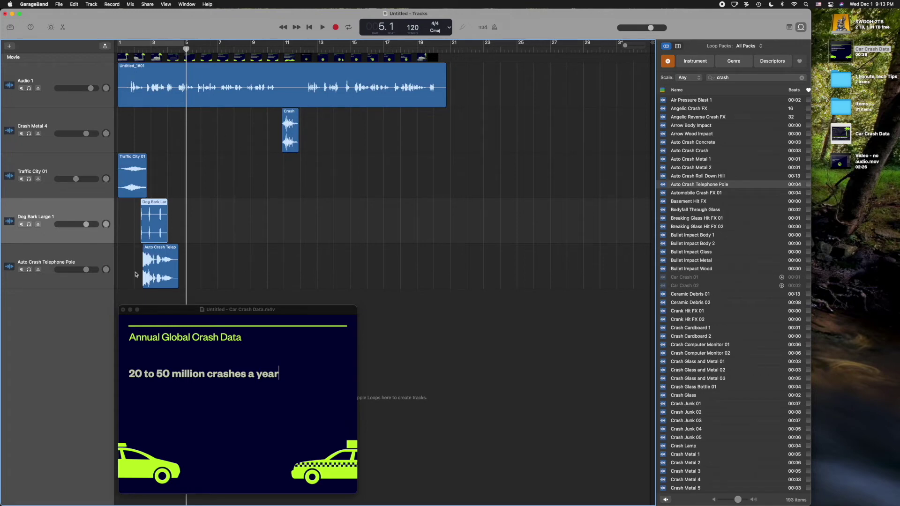
# - Search for 'horn' and add the Truck Horn loop to the Traffic City track
pyautogui.moveTo(171, 312); pyautogui.dragTo(424, 306)
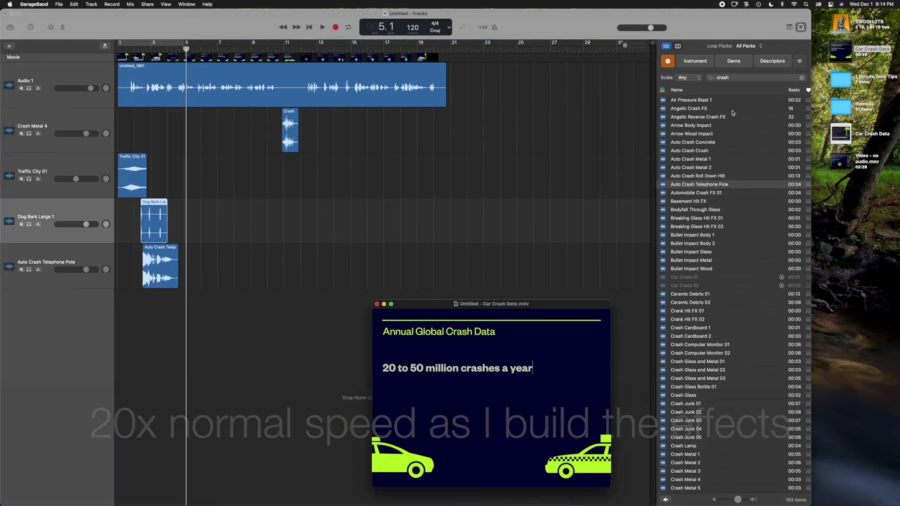
pyautogui.click(750, 77)
pyautogui.write('horn')
pyautogui.moveTo(683, 231); pyautogui.dragTo(290, 162)
pyautogui.press('space')
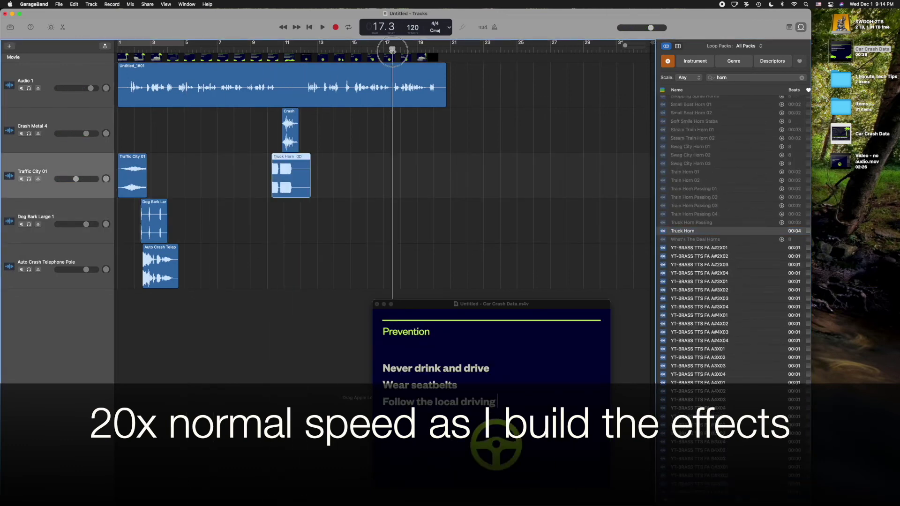
pyautogui.press('space')
# - Add Forest 01 to the Dog Bark track, and Hey Cartoon and Car Horn to the Auto Crash track
pyautogui.tripleClick(731, 77)
pyautogui.write('forest')
pyautogui.moveTo(680, 108); pyautogui.dragTo(428, 202)
pyautogui.tripleClick(731, 77)
pyautogui.write('car h')
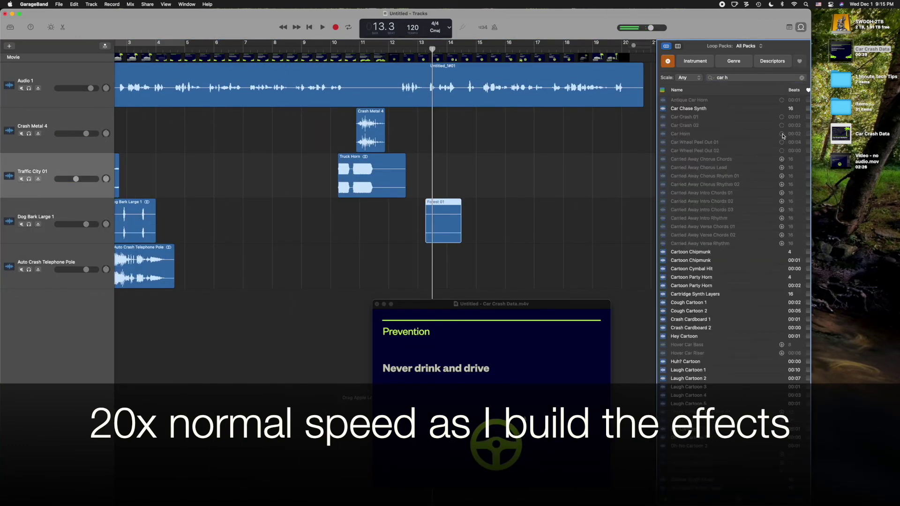
pyautogui.moveTo(683, 321); pyautogui.dragTo(416, 257)
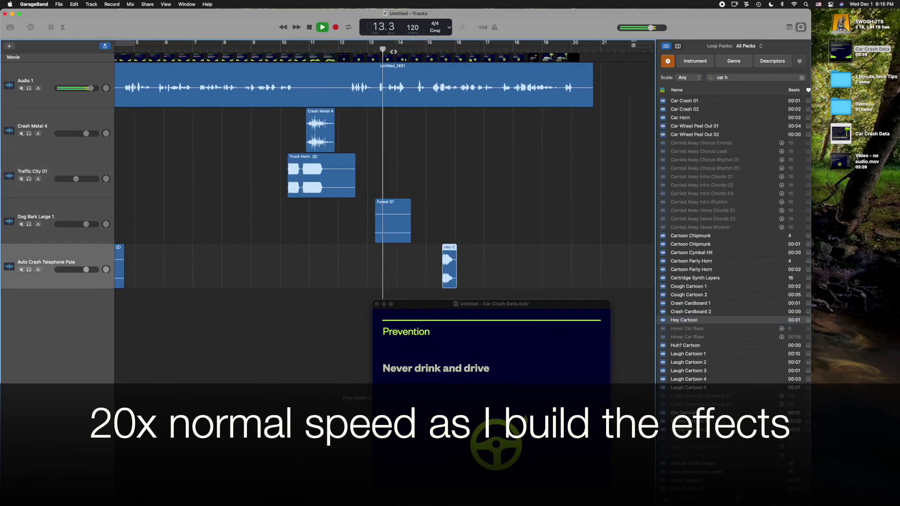
pyautogui.moveTo(680, 118); pyautogui.dragTo(438, 263)
# - Delete two unwanted effect regions and add Forest Evening on a new track
pyautogui.click(402, 261)
pyautogui.press('Delete')
pyautogui.click(379, 220)
pyautogui.press('Delete')
pyautogui.tripleClick(731, 77)
pyautogui.write('forest')
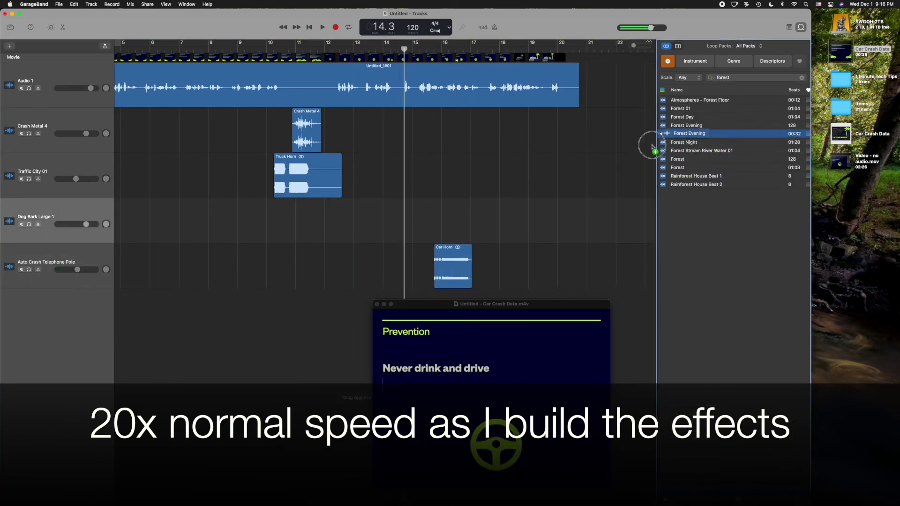
pyautogui.moveTo(686, 134); pyautogui.dragTo(328, 310)
pyautogui.press('space')
pyautogui.moveTo(492, 357); pyautogui.dragTo(468, 216)
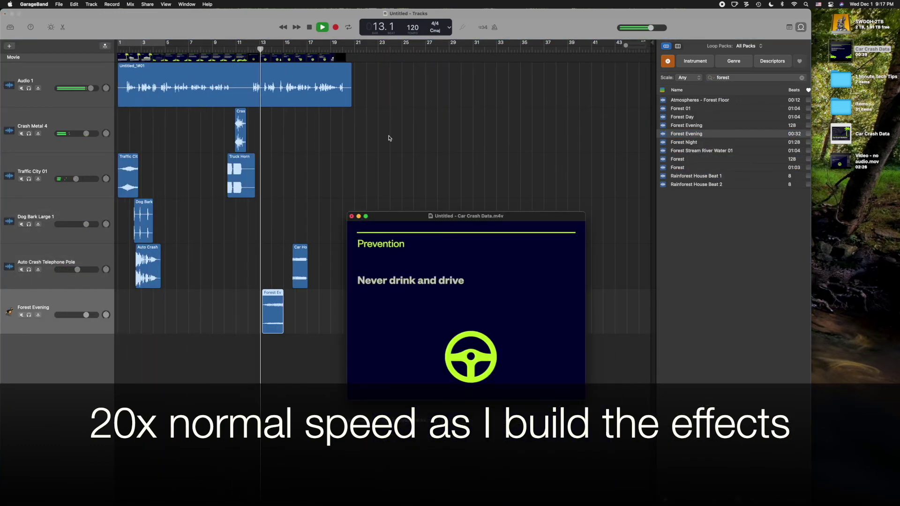
pyautogui.press('space')
# - Add Club Dance Beat 025 from the beat loops as a new drum track
pyautogui.click(802, 77)
pyautogui.click(695, 61)
pyautogui.click(678, 93)
pyautogui.moveTo(692, 362); pyautogui.dragTo(141, 356)
# - Add Delicate Piano loops on a new track and play the project from the beginning
pyautogui.click(716, 77)
pyautogui.click(684, 165)
pyautogui.press('space')
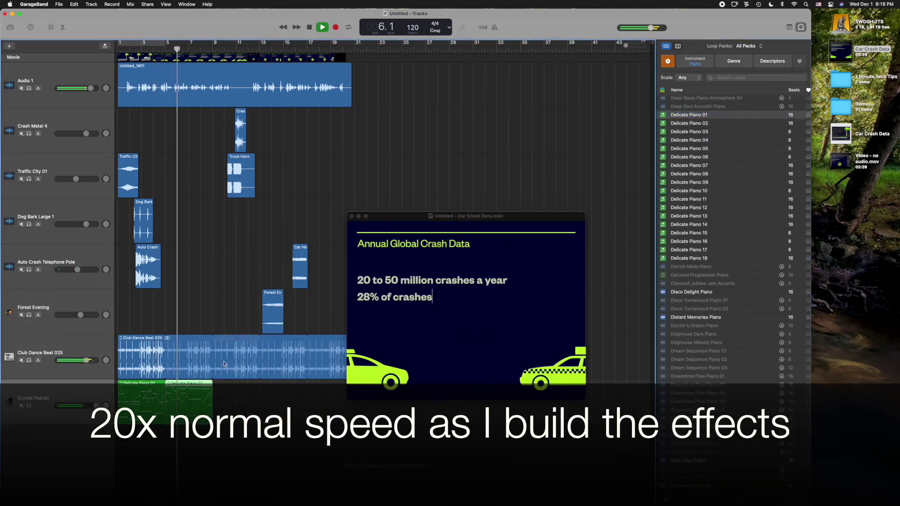
pyautogui.moveTo(689, 131); pyautogui.dragTo(272, 388)
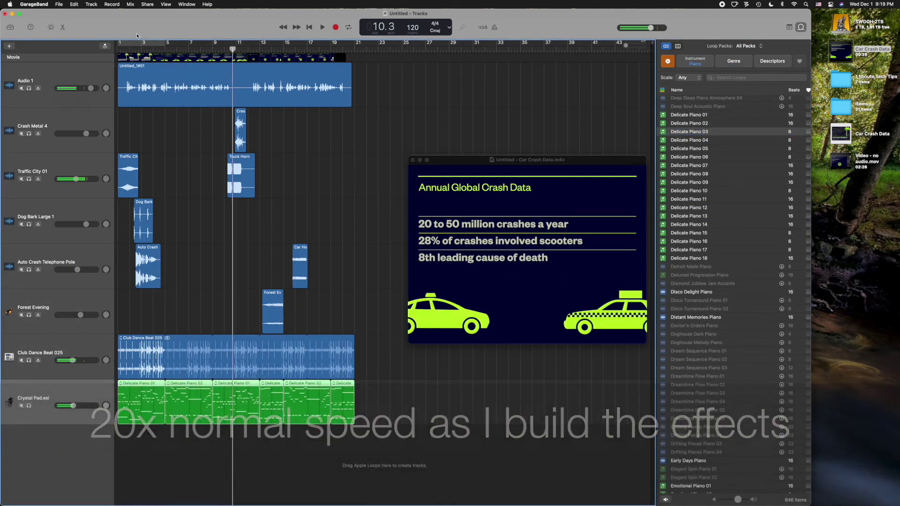
pyautogui.press('Return')
pyautogui.press('space')
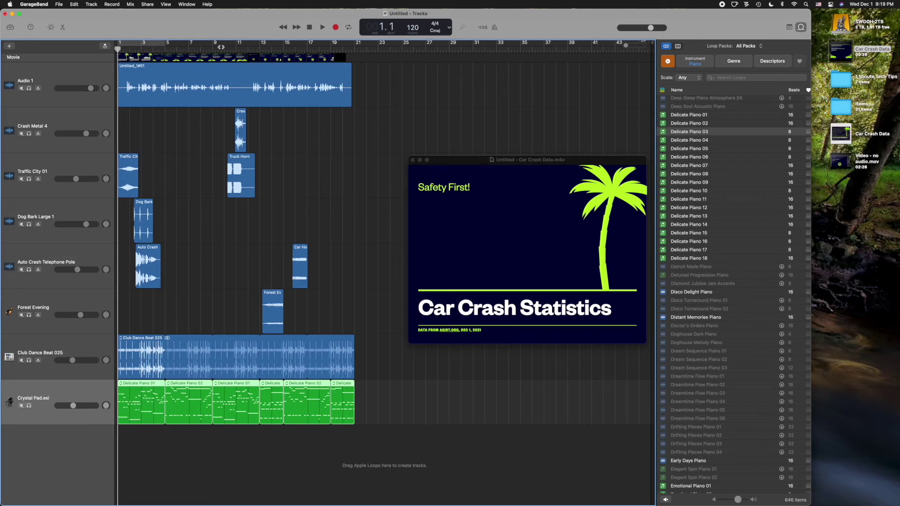
pyautogui.press('XF86AudioRaiseVolume')
pyautogui.press('XF86AudioRaiseVolume')
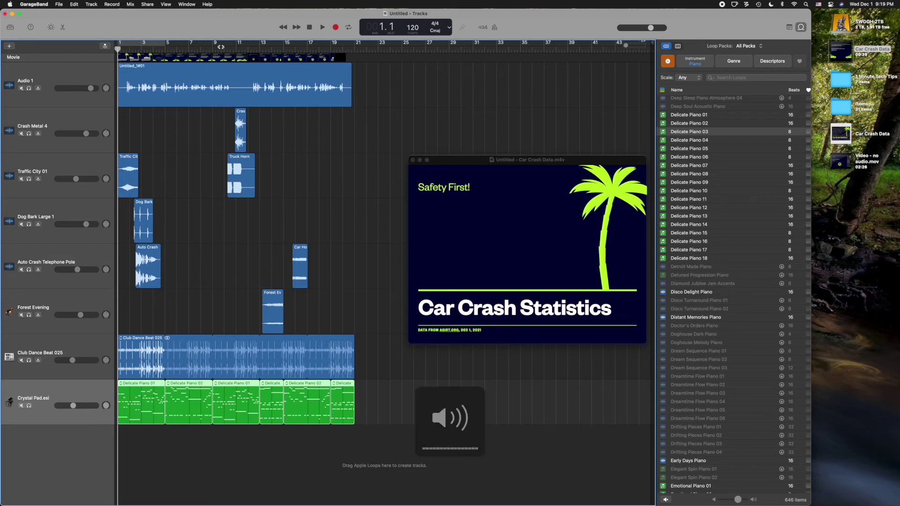
pyautogui.press('space')
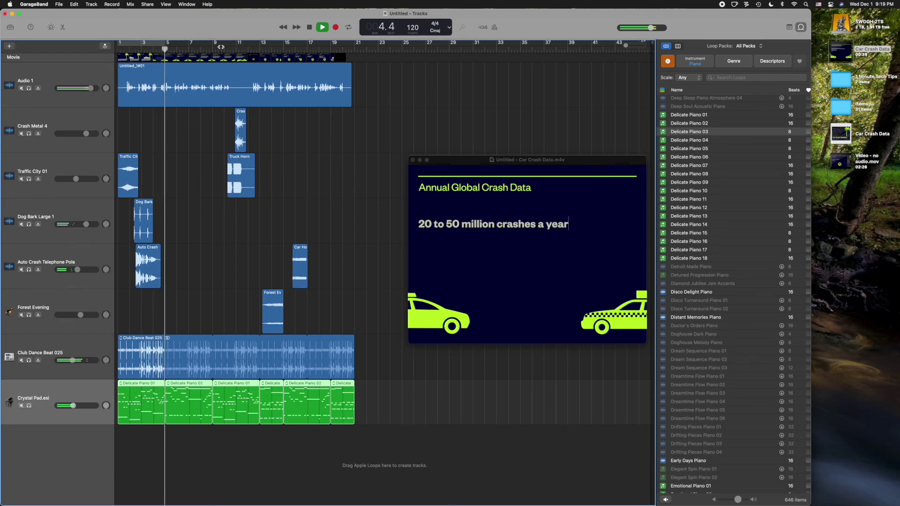
pyautogui.press('space')
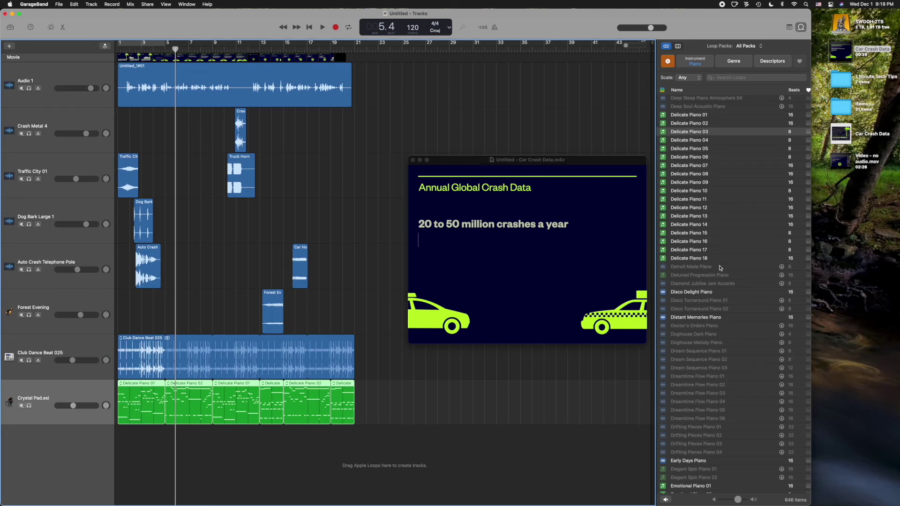
pyautogui.moveTo(460, 160); pyautogui.dragTo(383, 128)
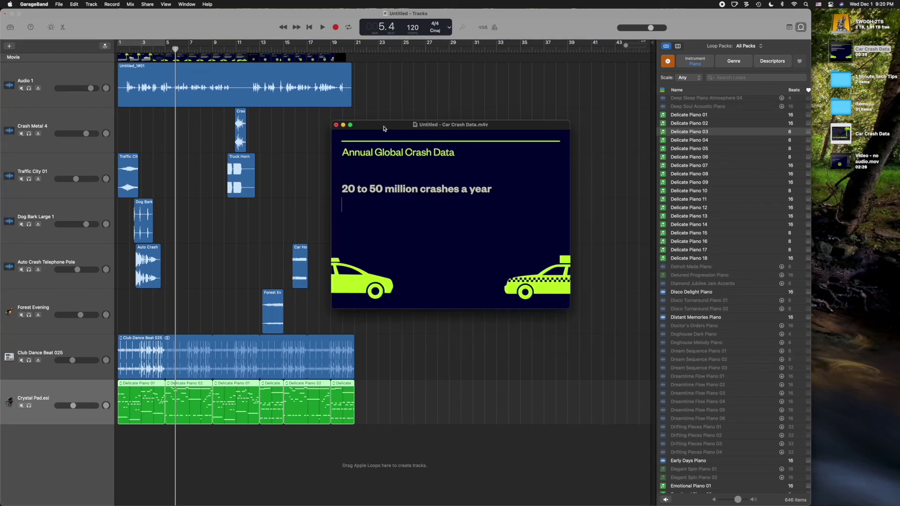
pyautogui.click(300, 132)
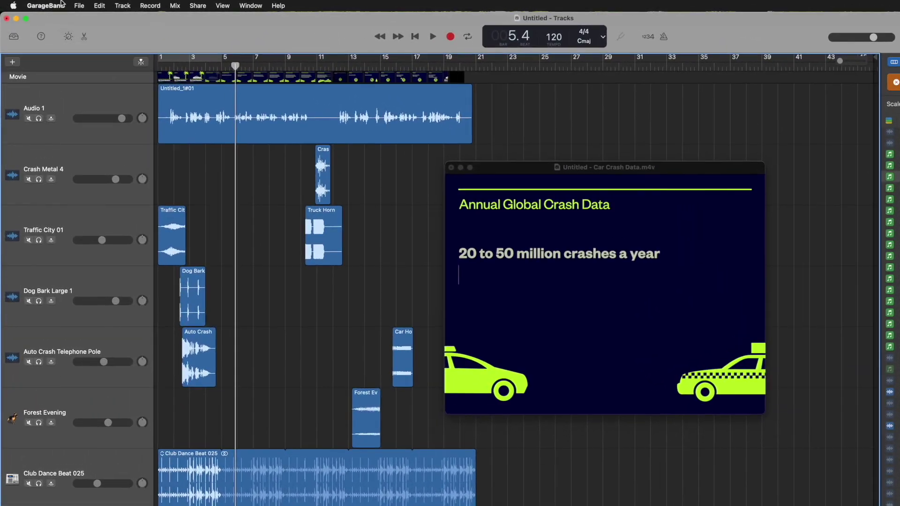
# - Export audio to movie as 'Final video Car Crash' on the Desktop at HD 720p
pyautogui.click(79, 5)
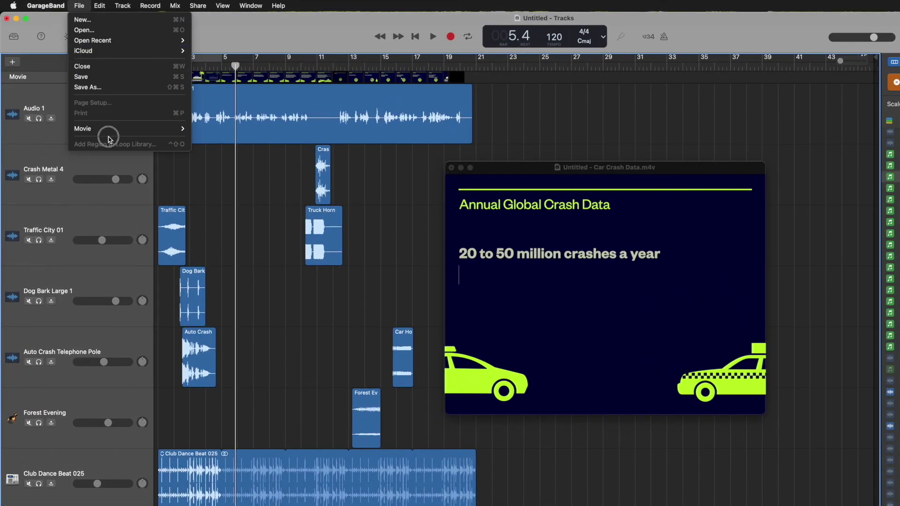
pyautogui.moveTo(113, 131)
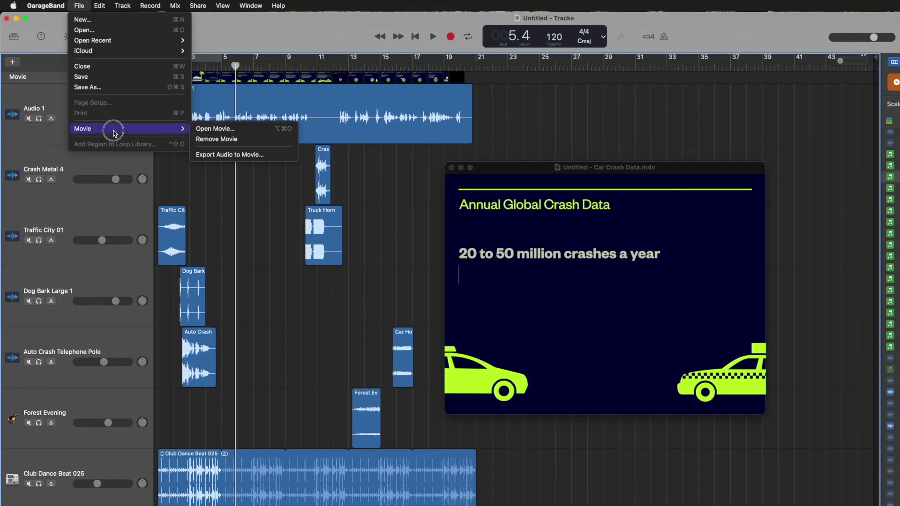
pyautogui.click(238, 155)
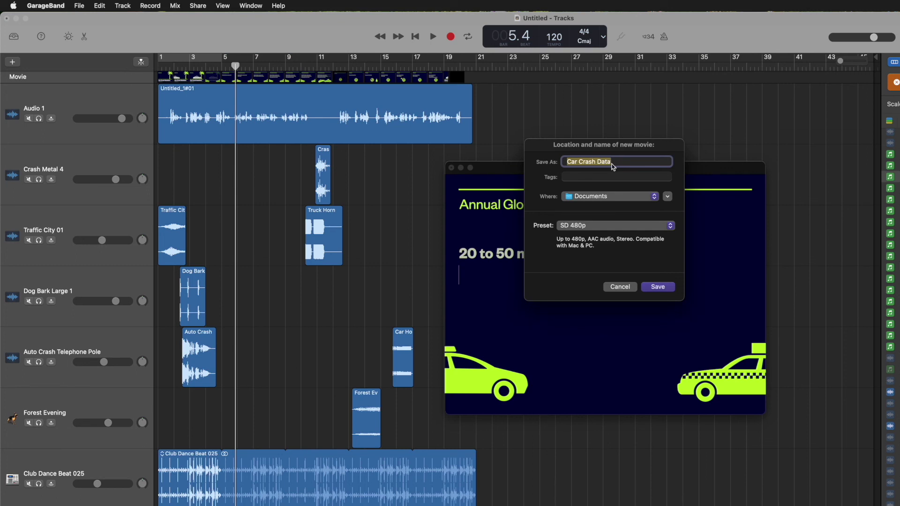
pyautogui.write('Final video Car Crash')
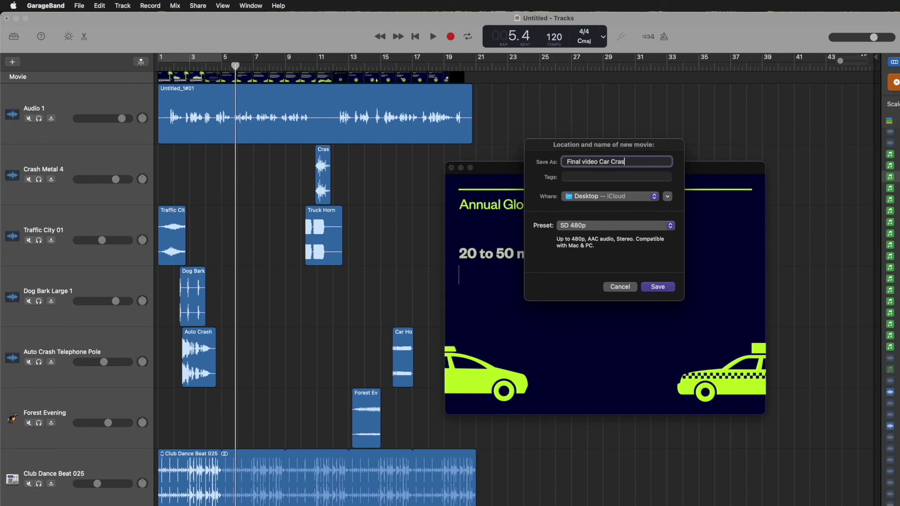
pyautogui.click(603, 198)
pyautogui.click(603, 196)
pyautogui.click(629, 225)
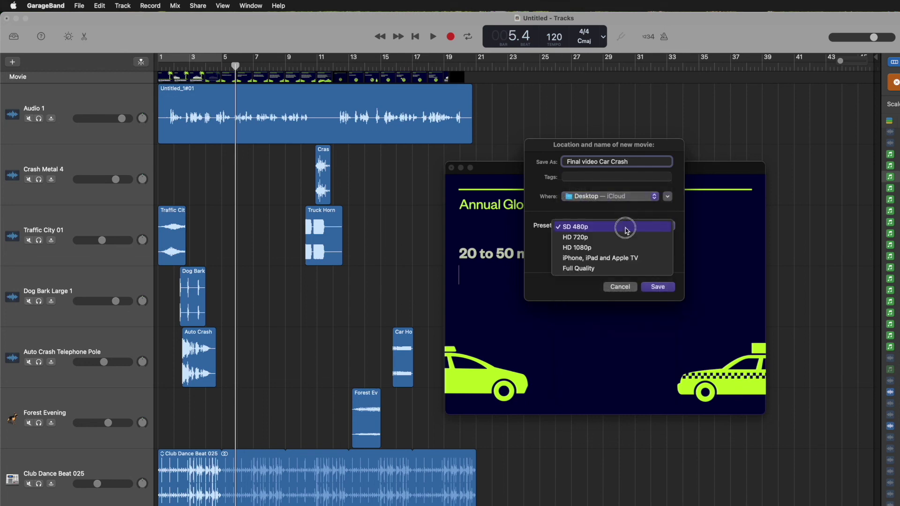
pyautogui.click(610, 237)
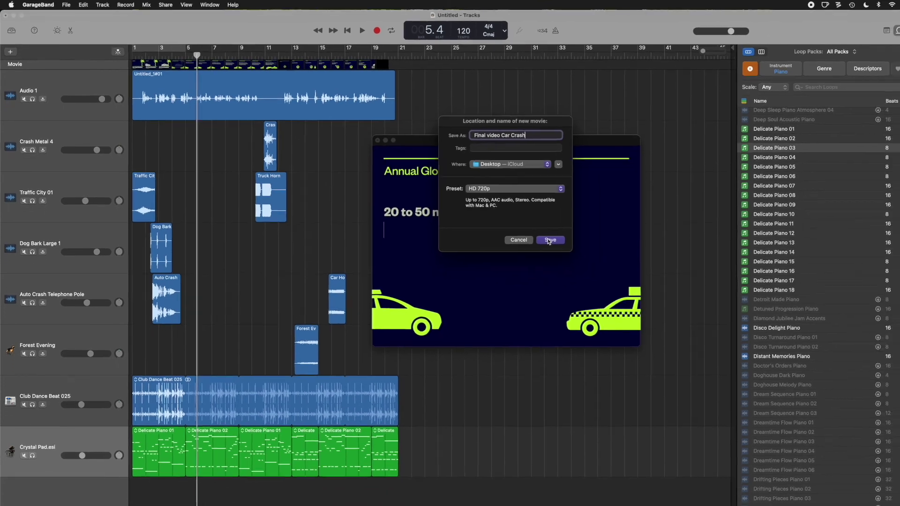
pyautogui.click(637, 281)
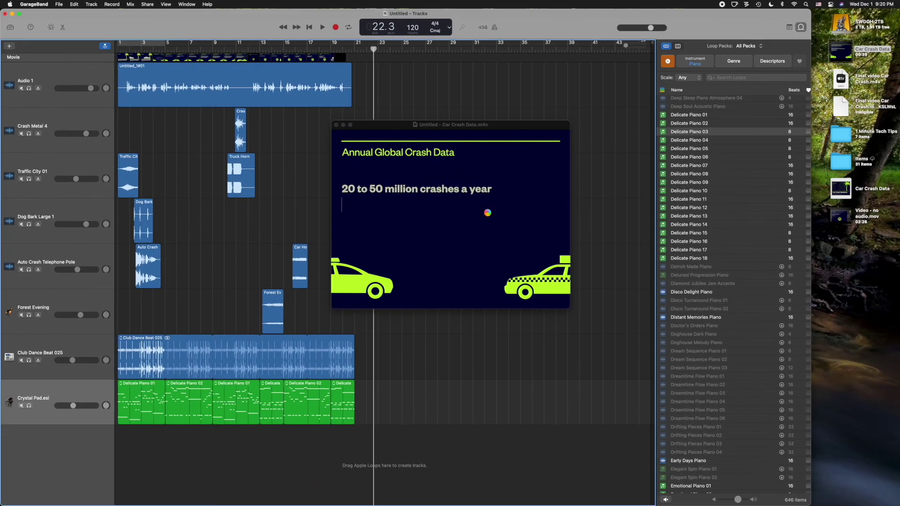